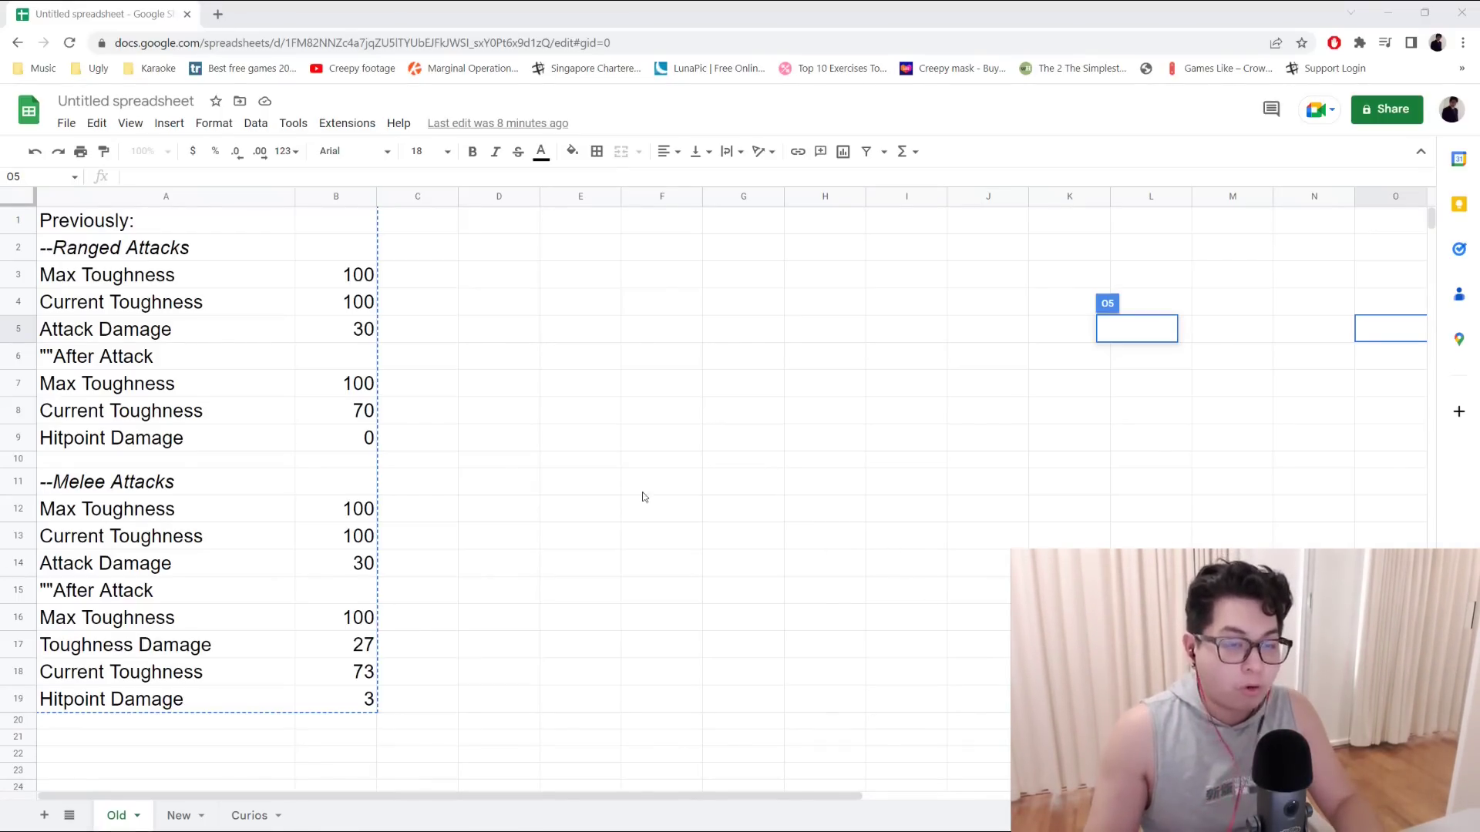
Change the heading in cell A1 of the Old sheet to "Before Launch:".
{"action": "left_click", "coordinate": [135, 226]}
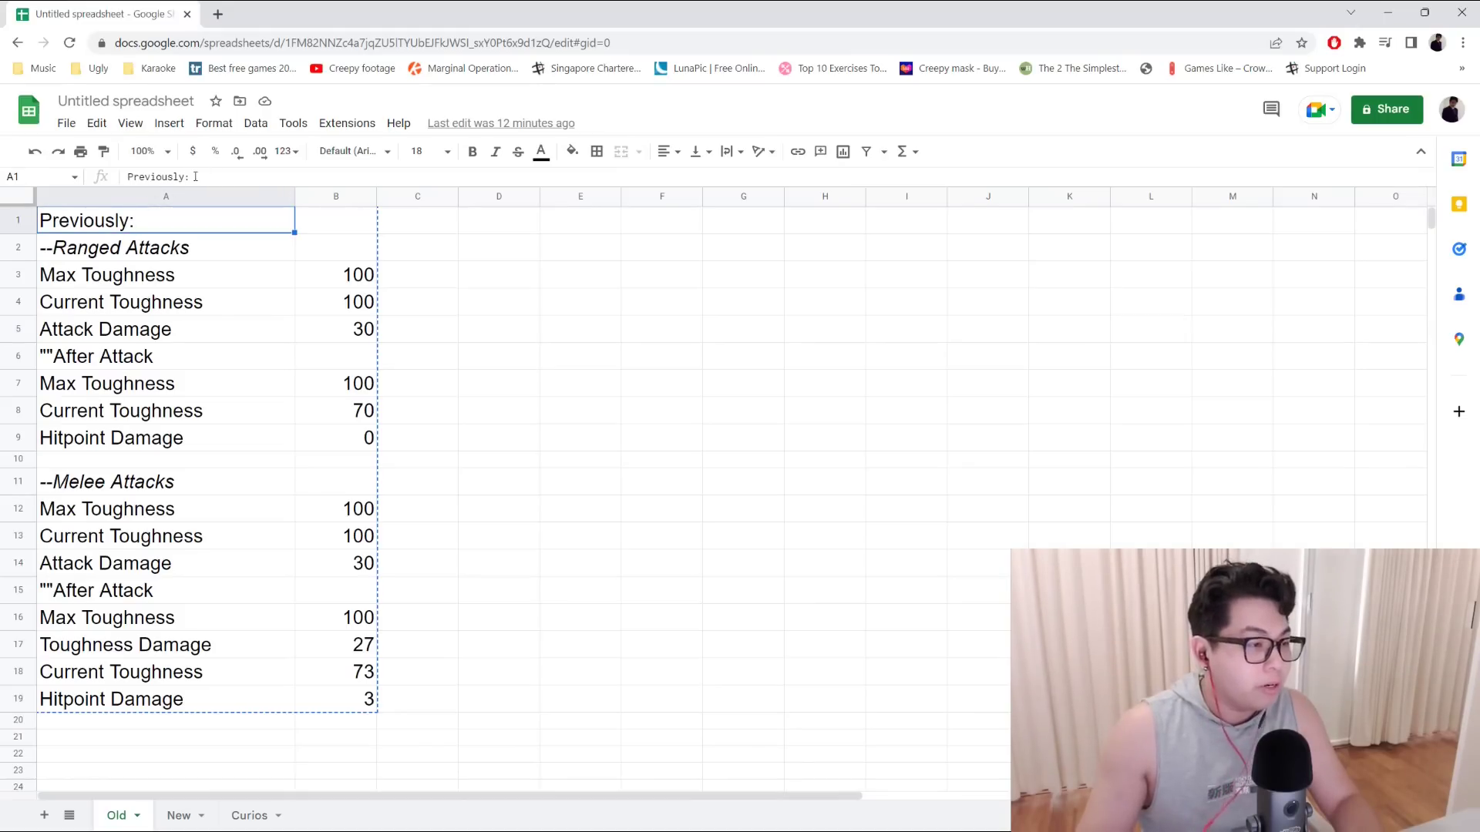
{"action": "left_click", "coordinate": [154, 176]}
{"action": "double_click", "coordinate": [154, 177]}
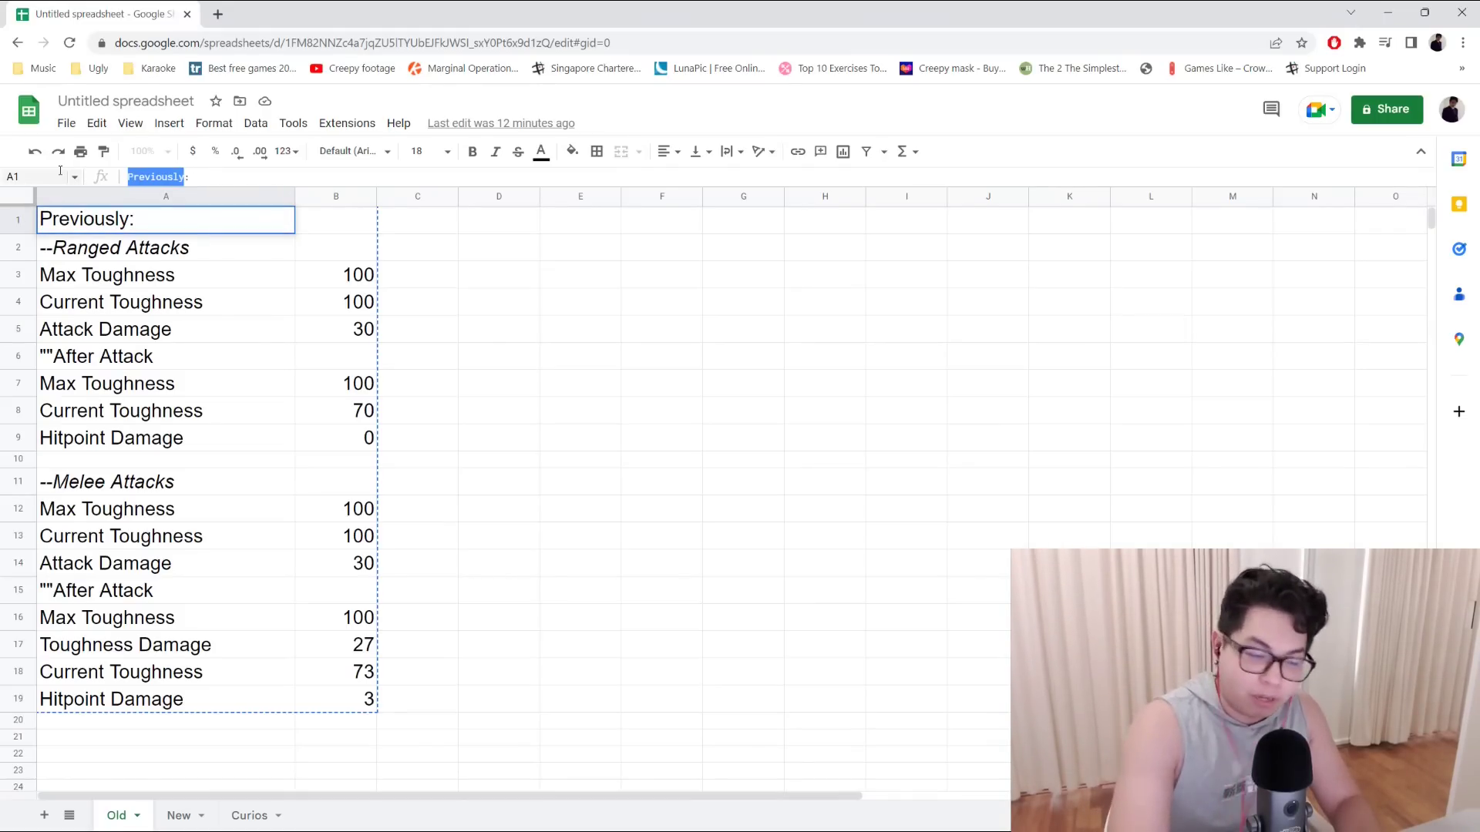
{"action": "type", "text": "Before"}
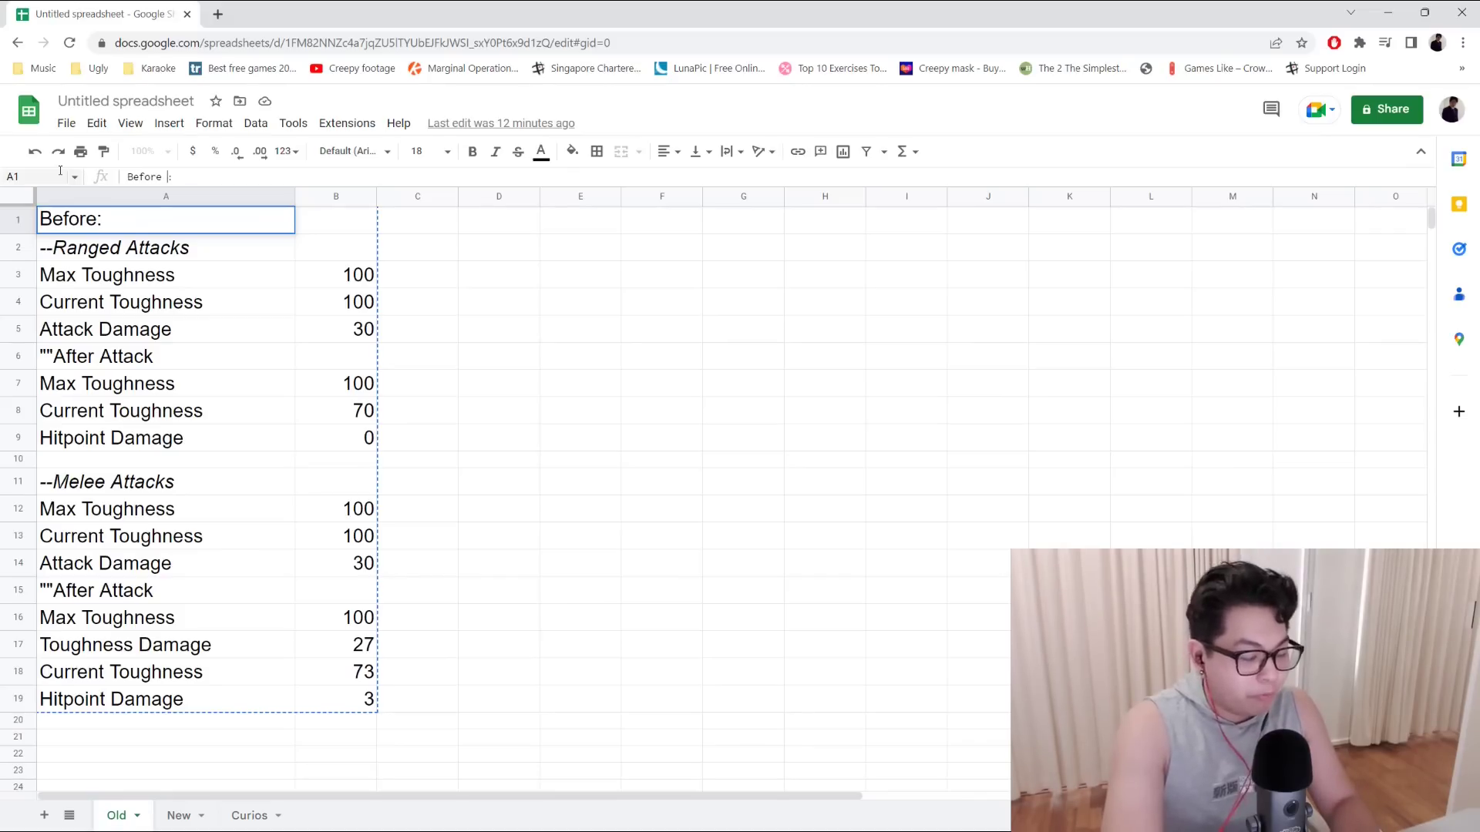
{"action": "type", "text": " Launch"}
{"action": "left_click", "coordinate": [445, 396]}
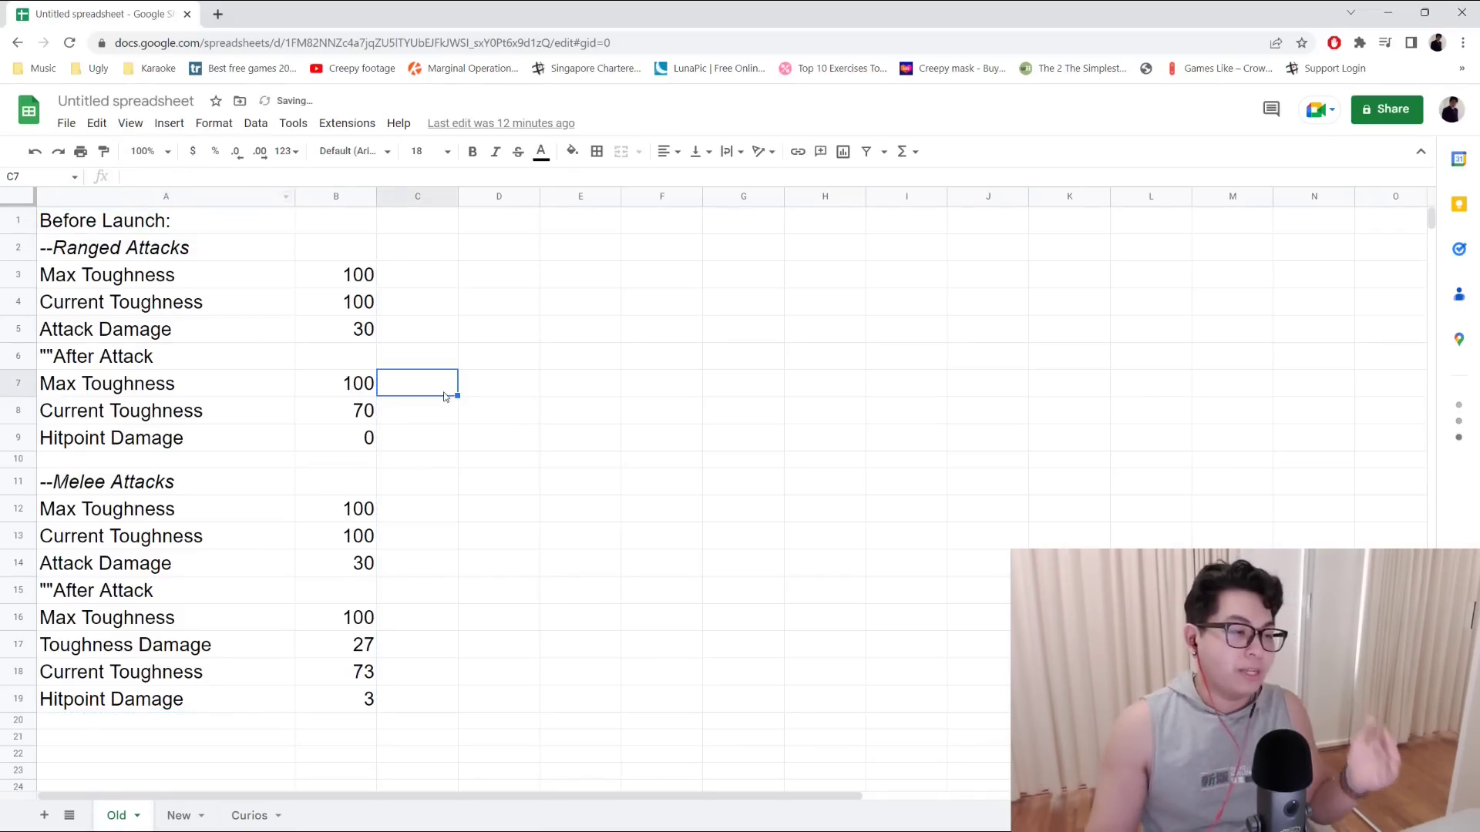
Examine the ranged attack inputs and the after-attack formulas for Current Toughness and Hitpoint Damage.
{"action": "left_click", "coordinate": [156, 340]}
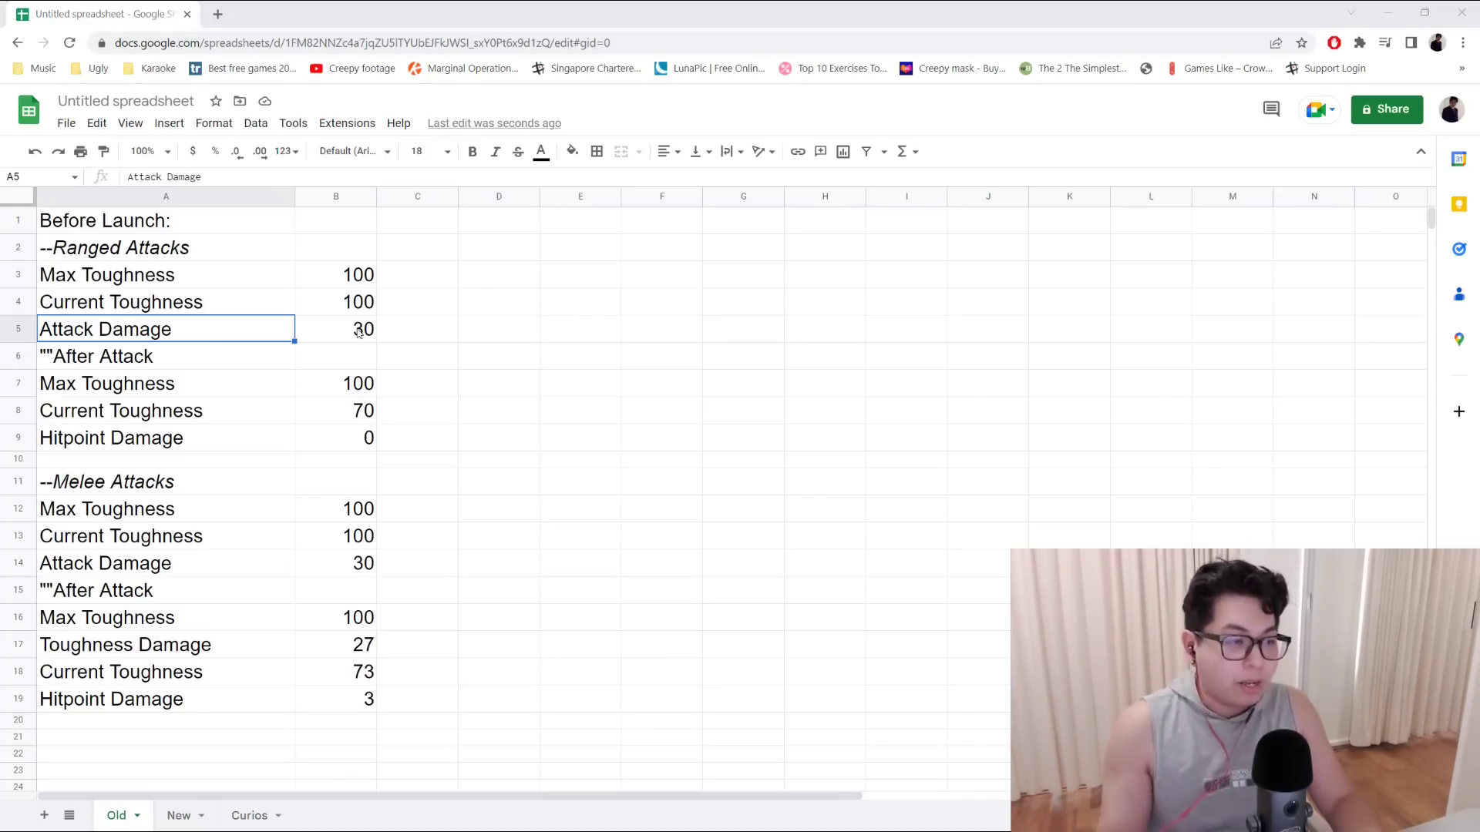
{"action": "left_click", "coordinate": [223, 279]}
{"action": "left_click", "coordinate": [347, 277]}
{"action": "left_click", "coordinate": [360, 306]}
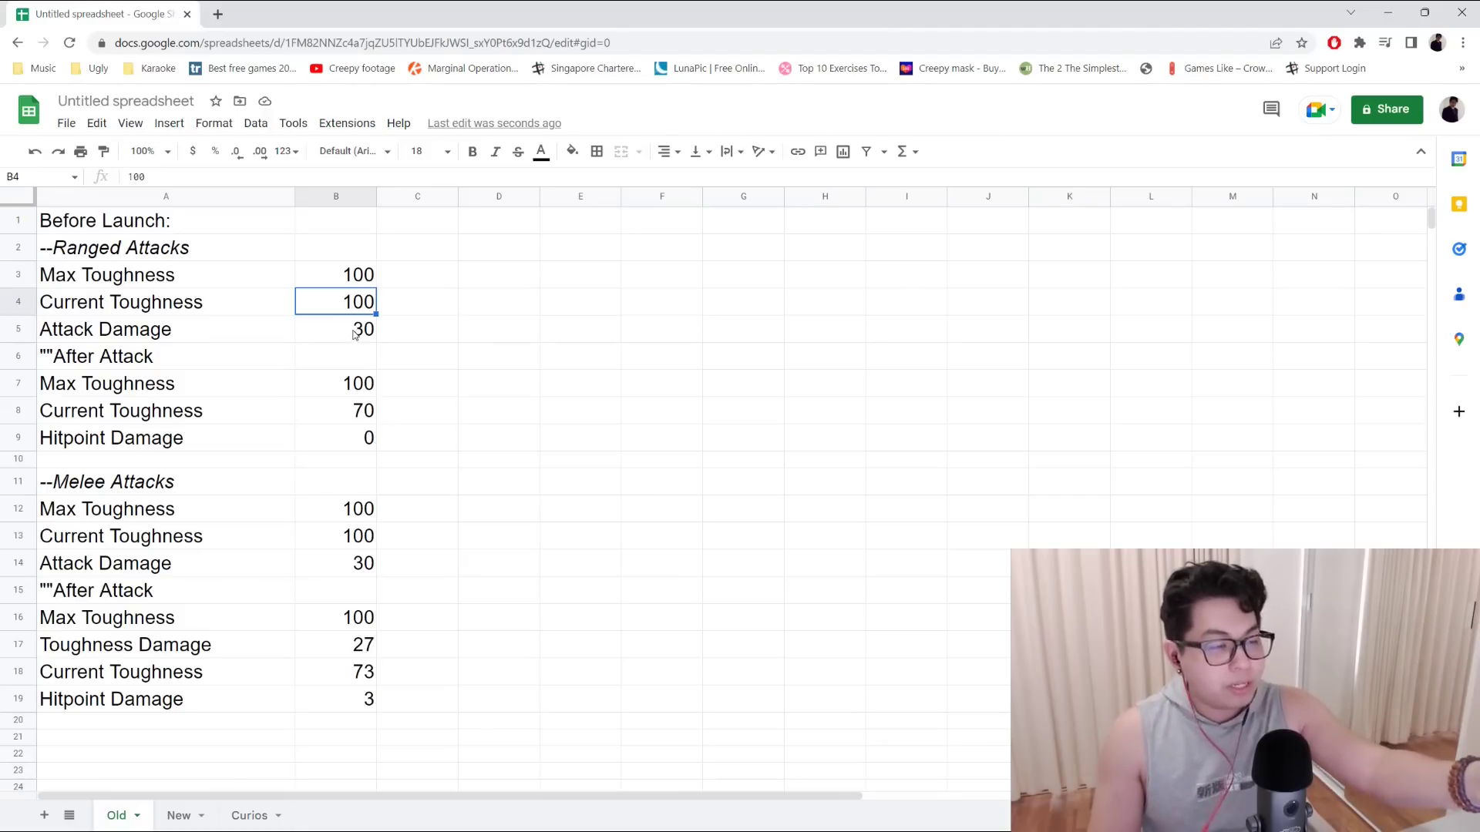
{"action": "left_click", "coordinate": [355, 410]}
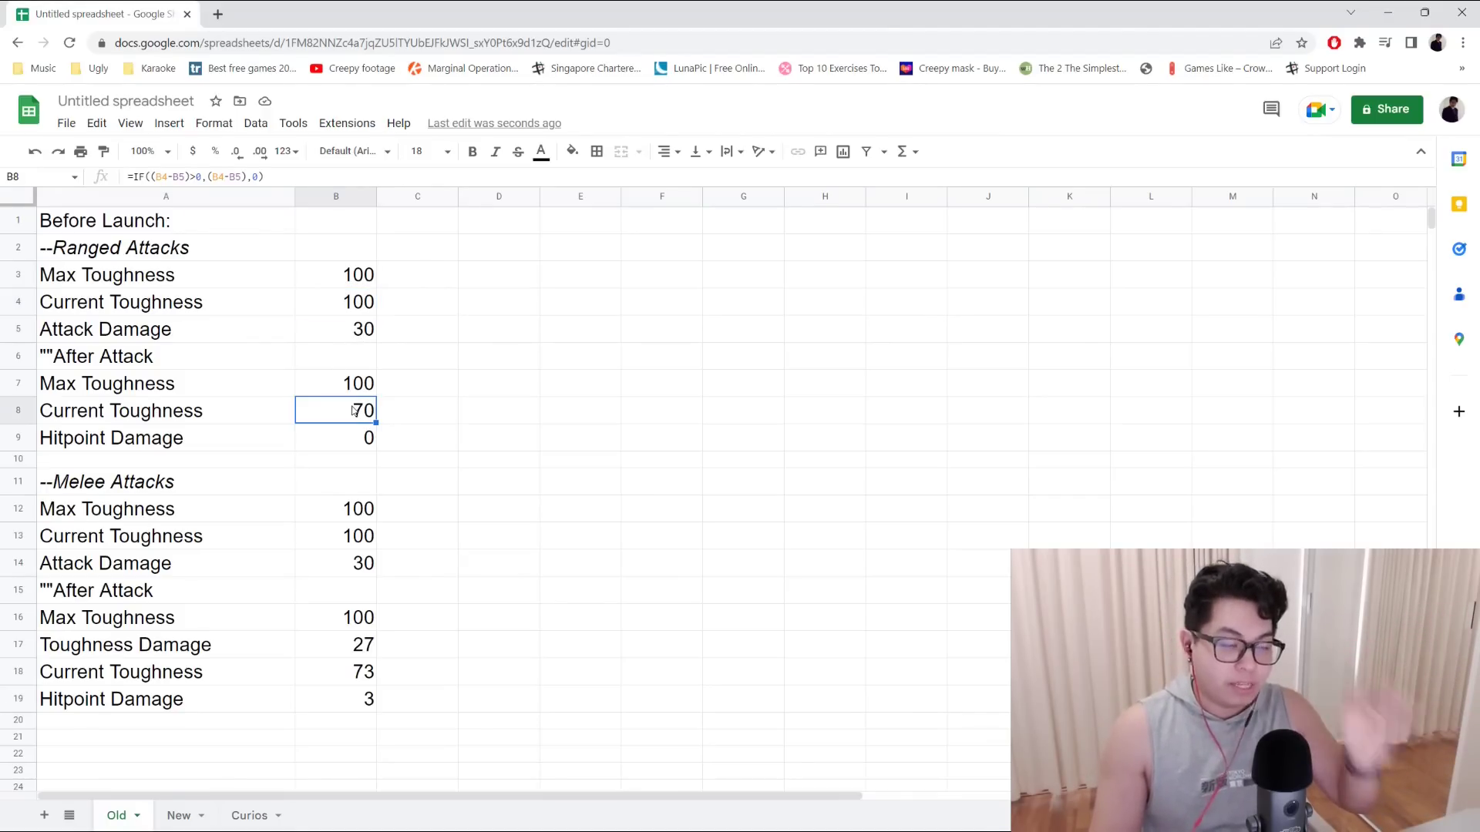
{"action": "left_click", "coordinate": [351, 438]}
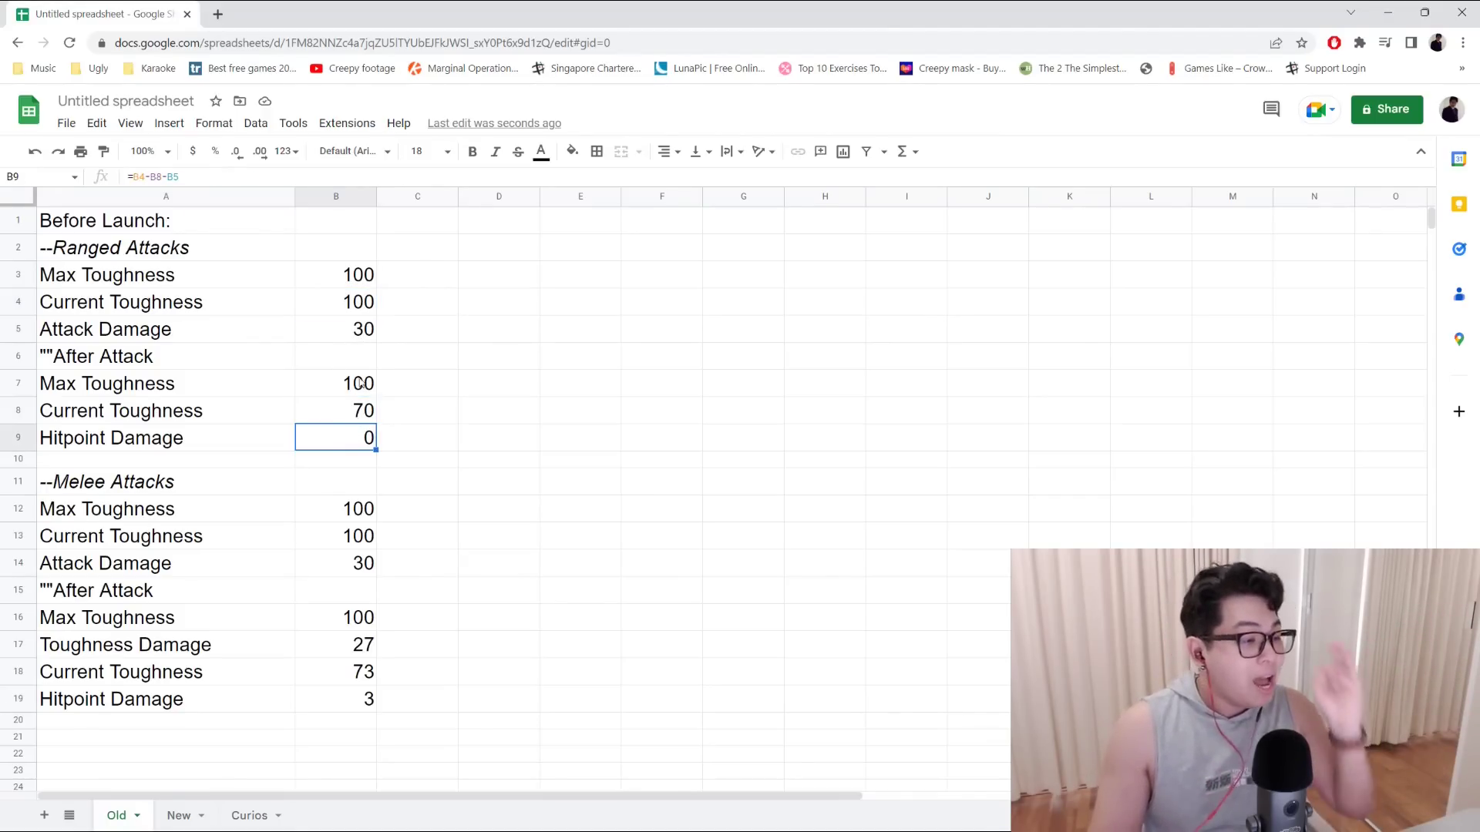
Set the starting Current Toughness for ranged attacks in B4 to 20.
{"action": "left_click", "coordinate": [358, 310]}
{"action": "key", "text": "Return"}
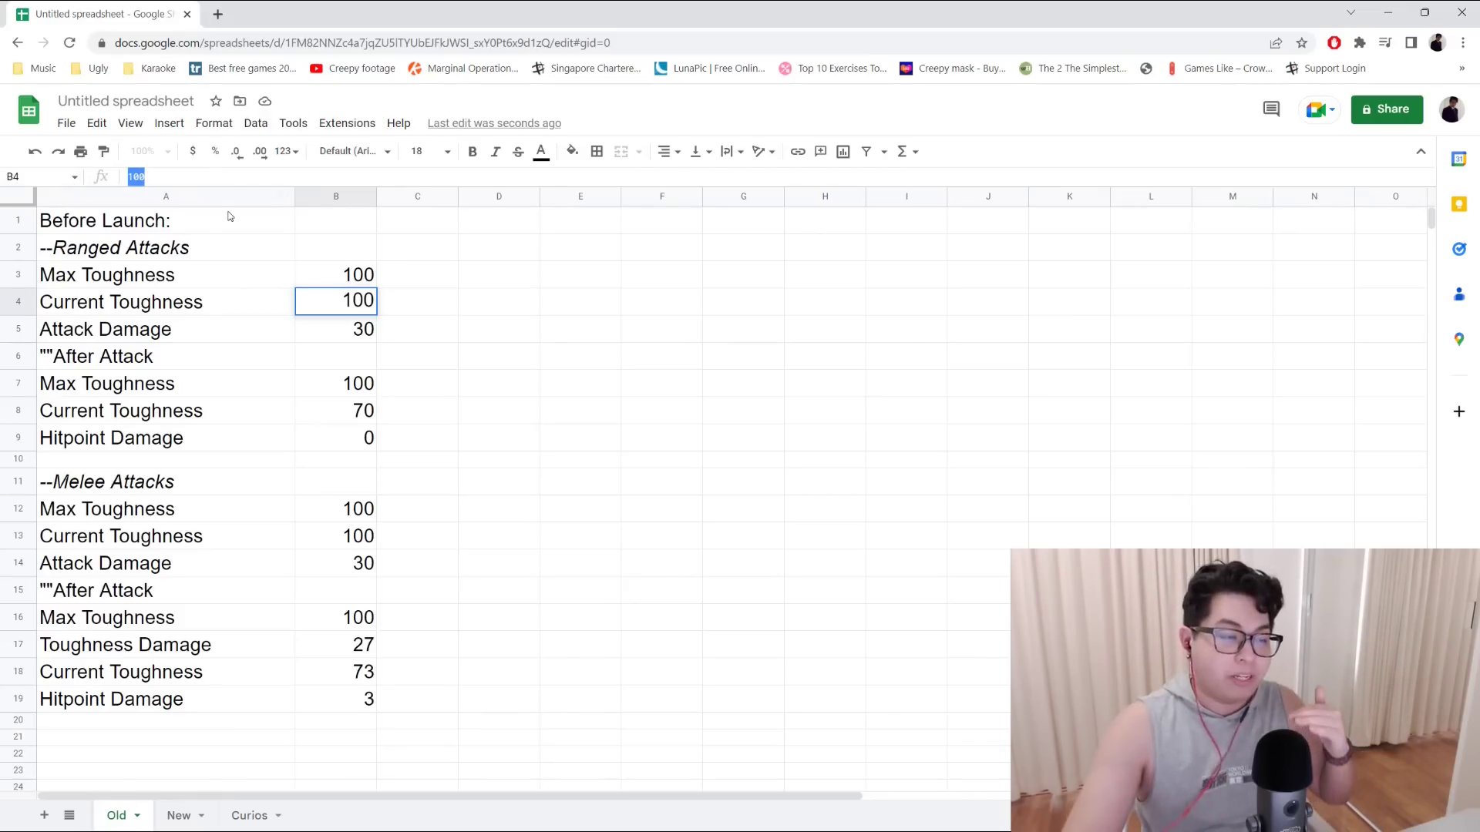
{"action": "type", "text": "20"}
{"action": "key", "text": "Return"}
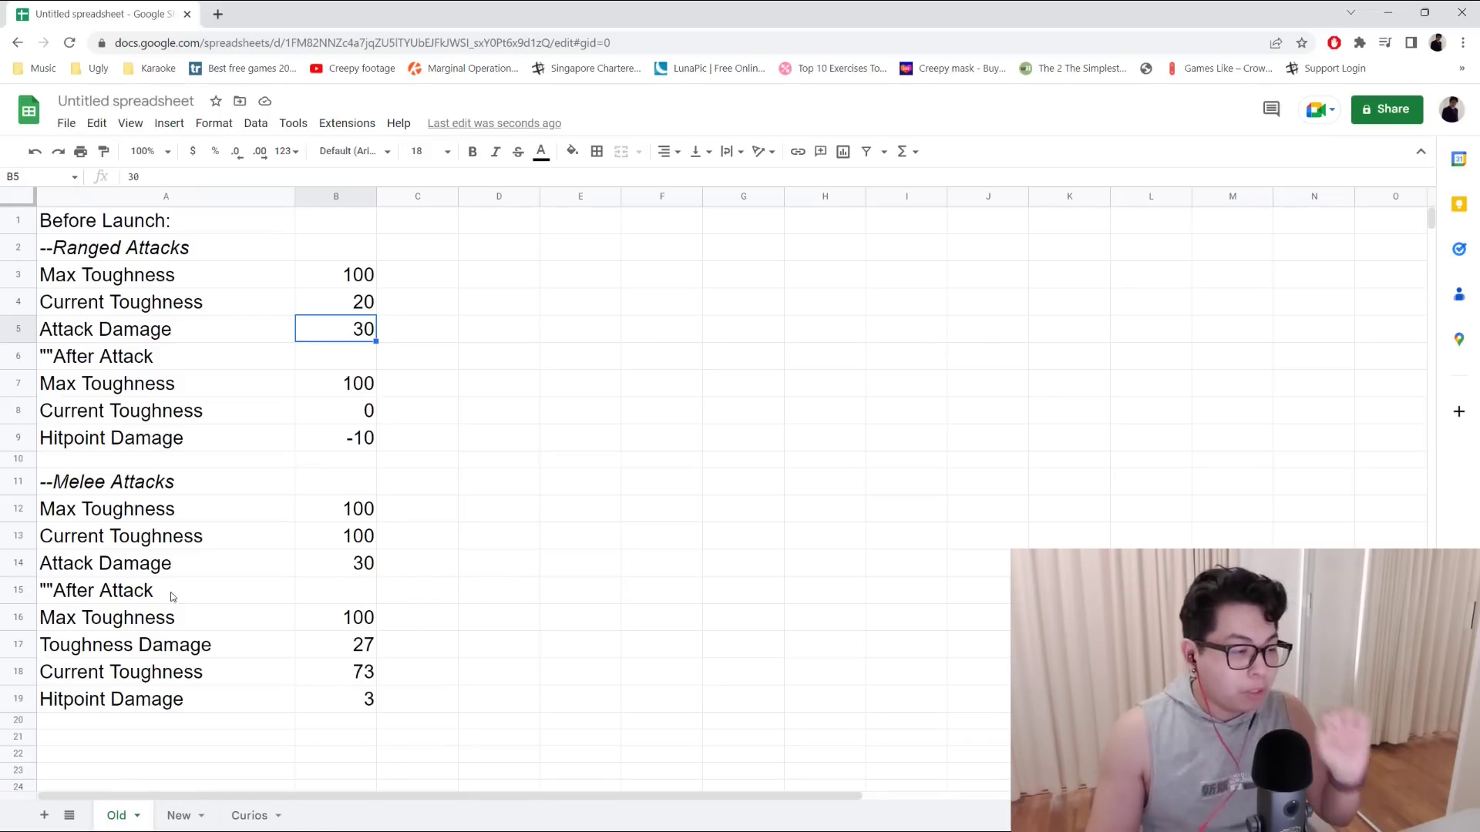
Extend the "After Attack" label in the Melee Attacks section with "- 10% Bleedthrough".
{"action": "double_click", "coordinate": [197, 591]}
{"action": "type", "text": "-"}
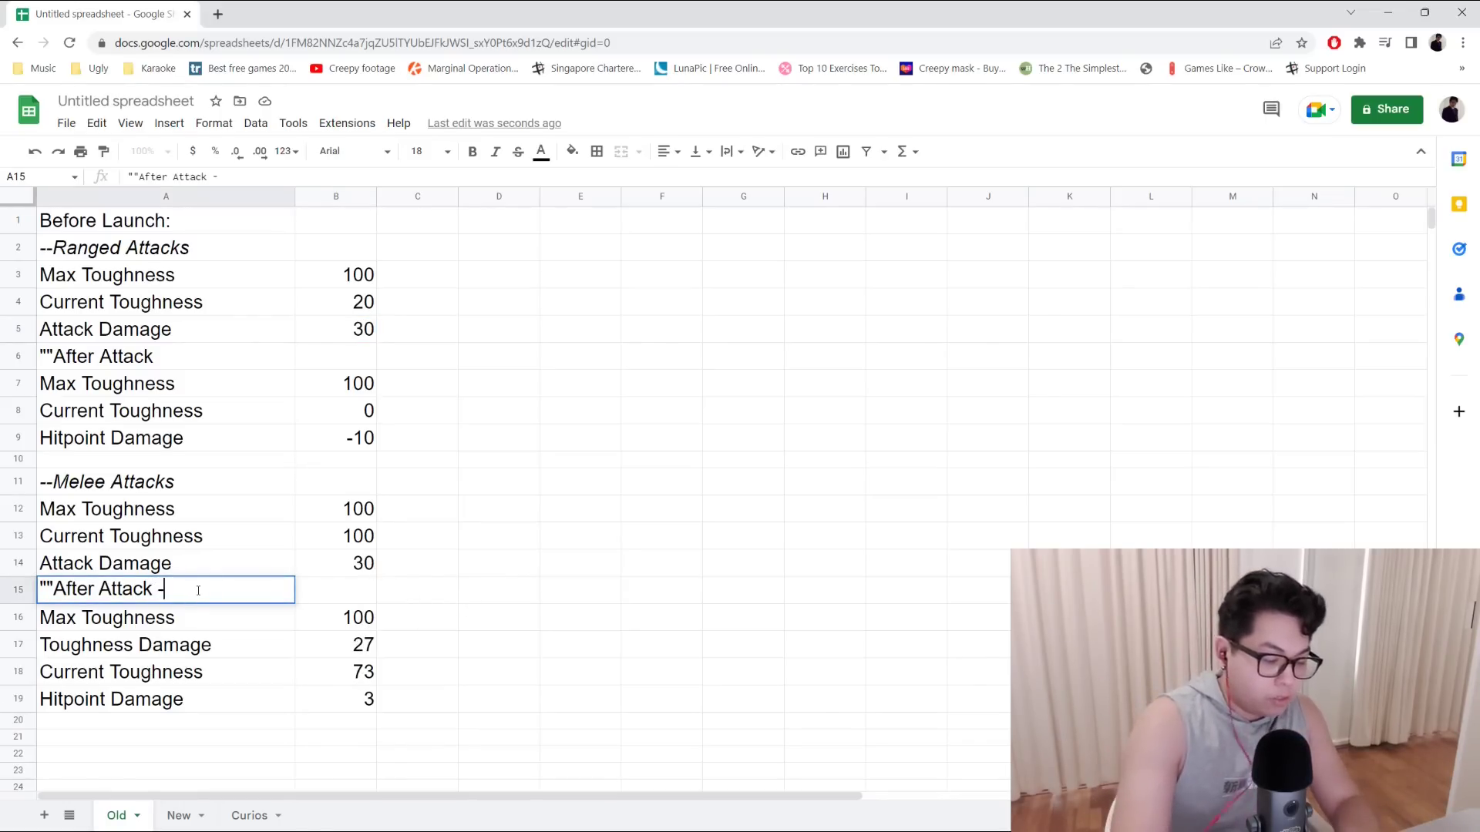
{"action": "type", "text": " 10% Bleed Thro"}
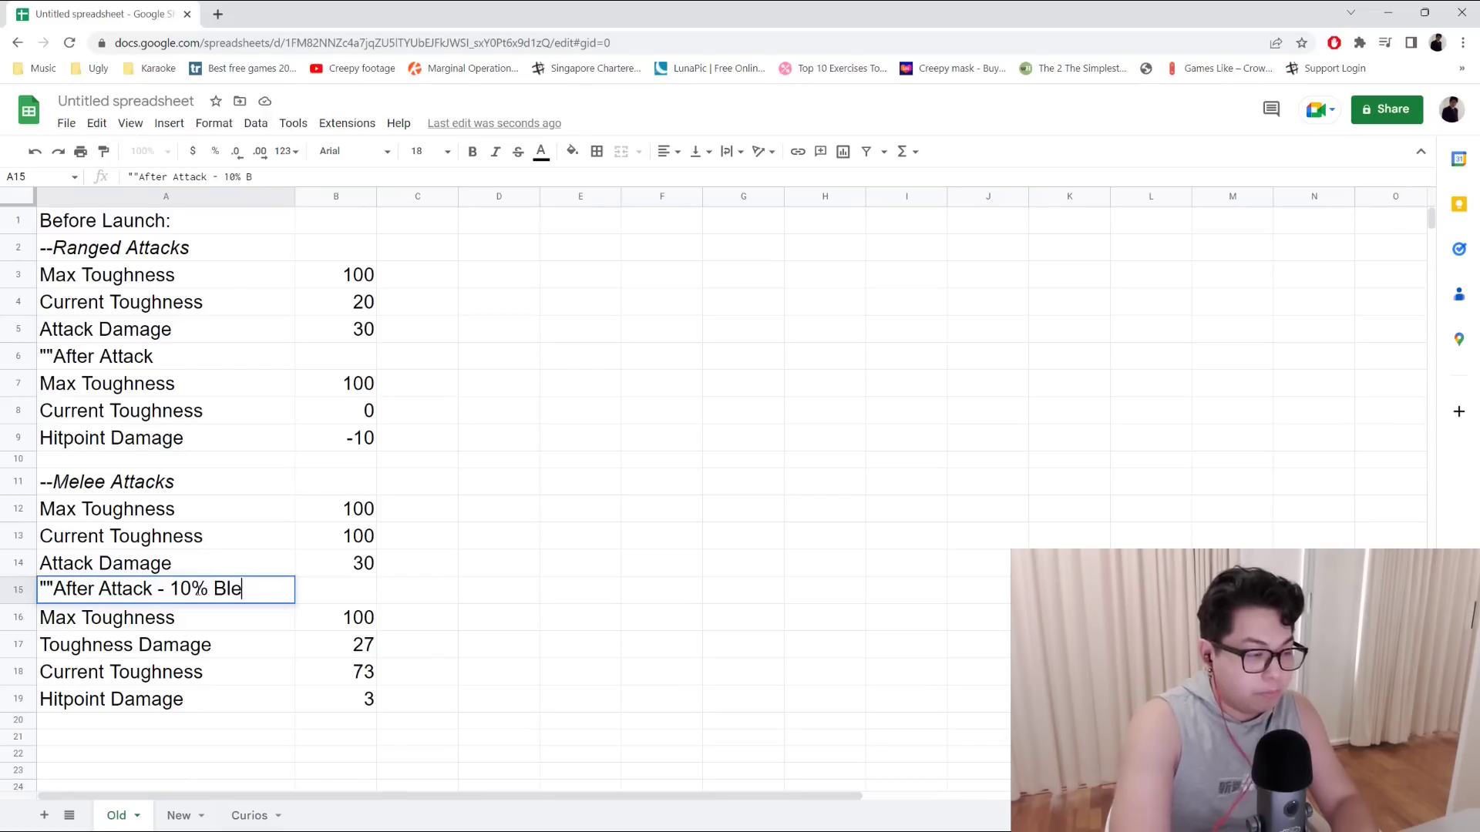
{"action": "key", "text": "BackSpace"}
{"action": "key", "text": "BackSpace"}
{"action": "key", "text": "BackSpace"}
{"action": "type", "text": "through"}
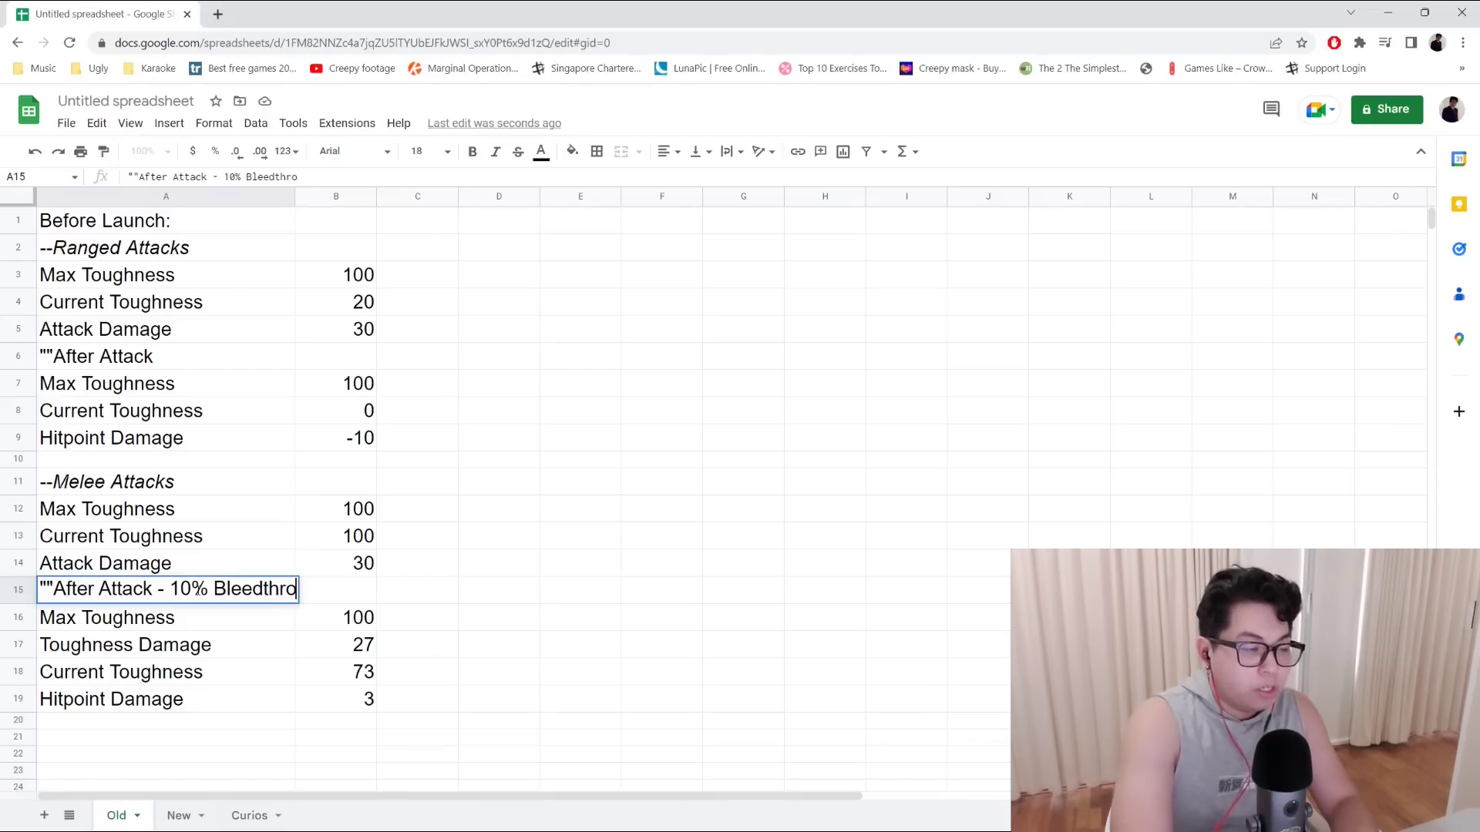
{"action": "left_click", "coordinate": [813, 679]}
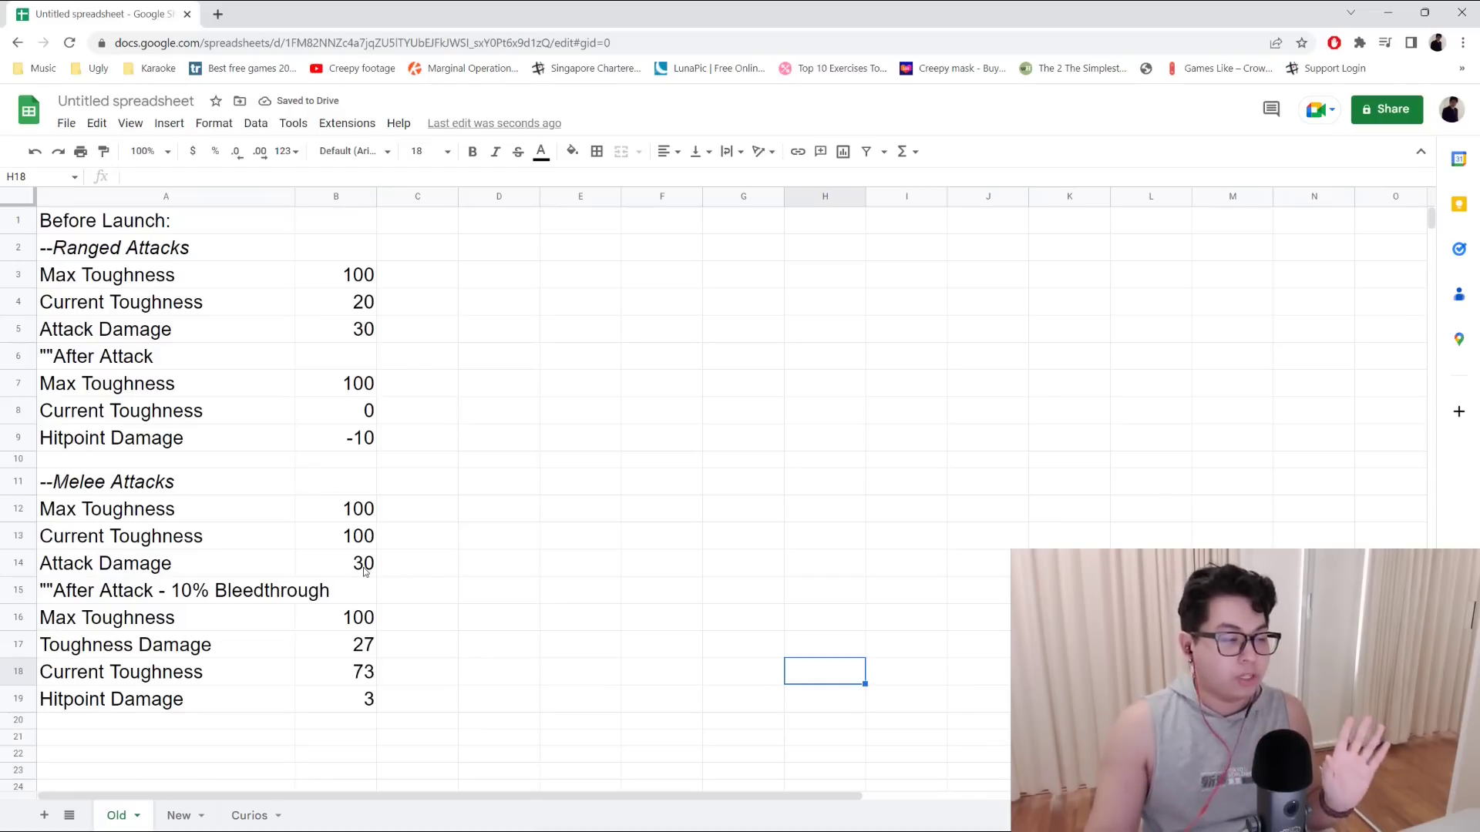
Set the melee Current Toughness in B13 to 80 and check the resulting toughness and hitpoint damage formulas.
{"action": "left_click", "coordinate": [361, 542]}
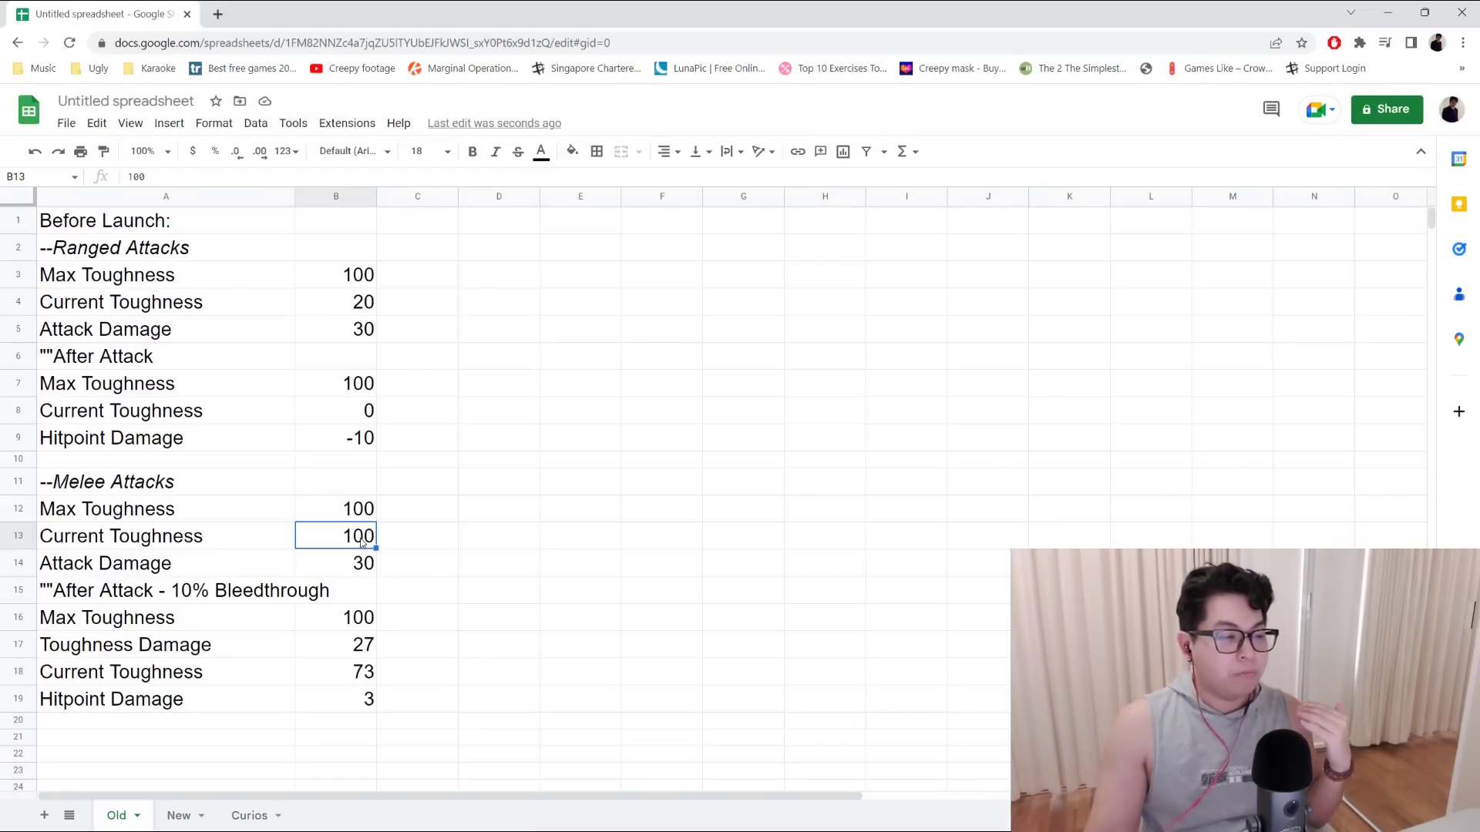
{"action": "double_click", "coordinate": [136, 176]}
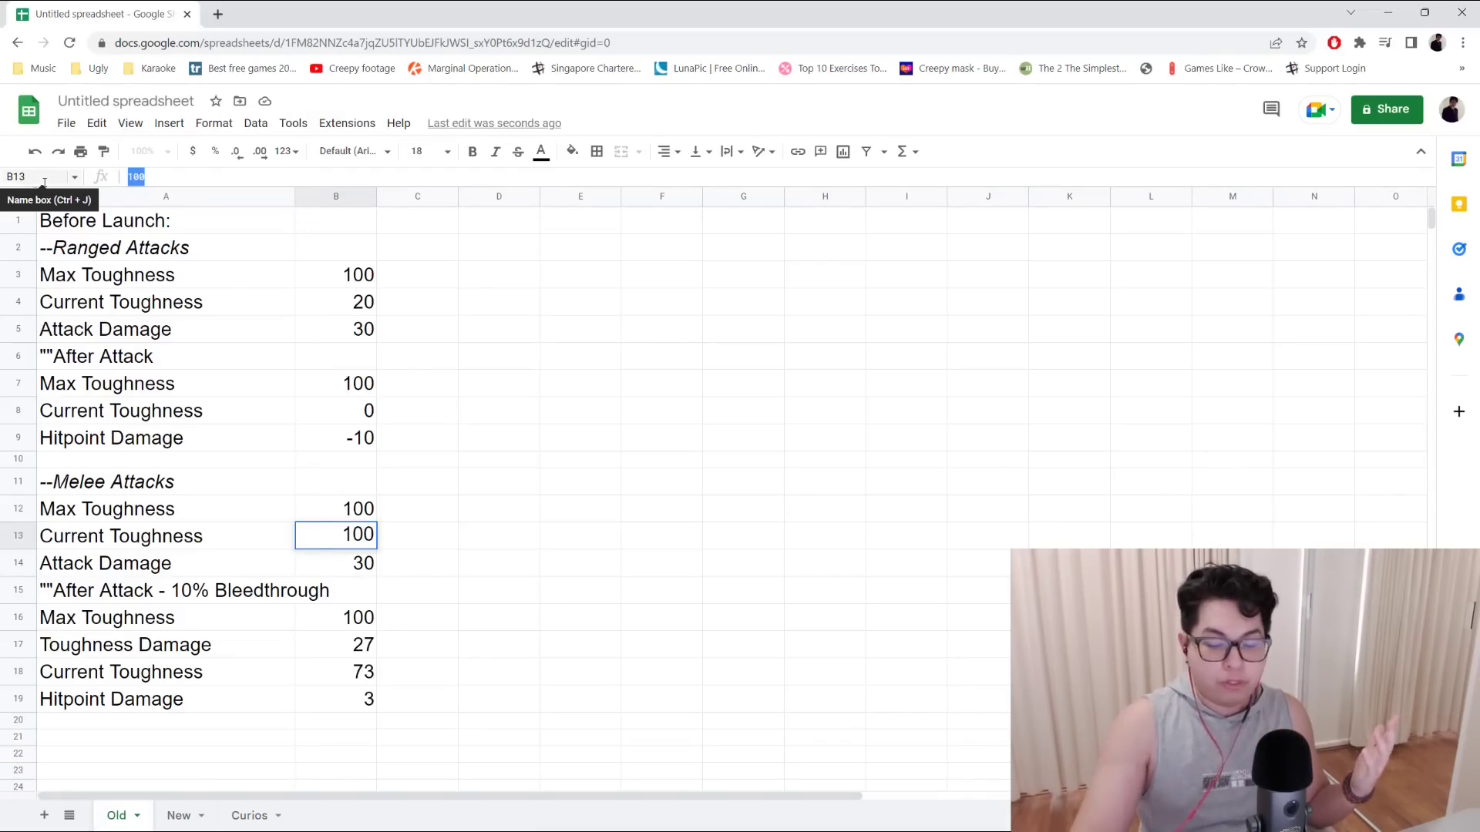
{"action": "type", "text": "80"}
{"action": "key", "text": "Return"}
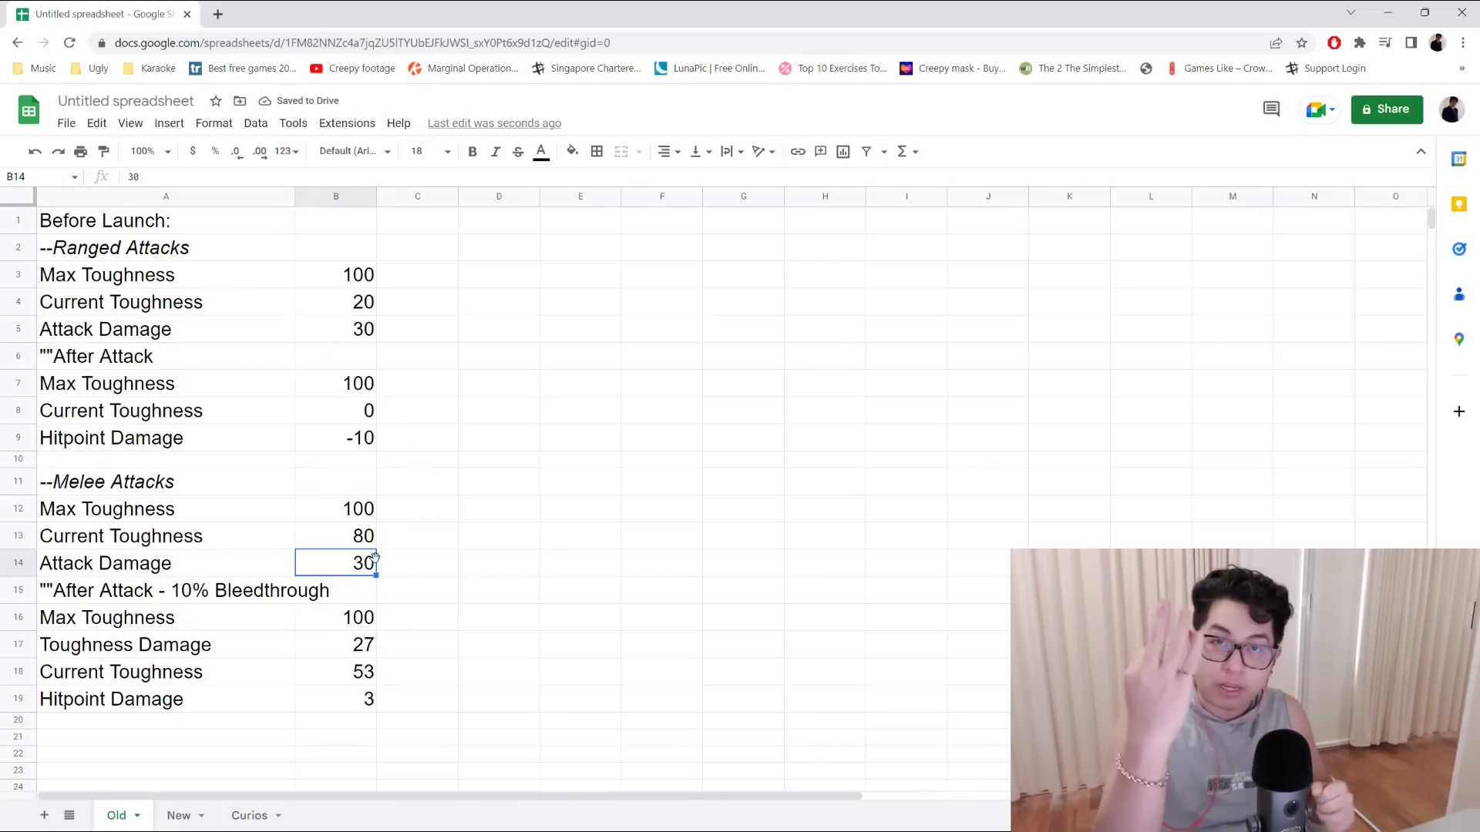
{"action": "left_click", "coordinate": [366, 652]}
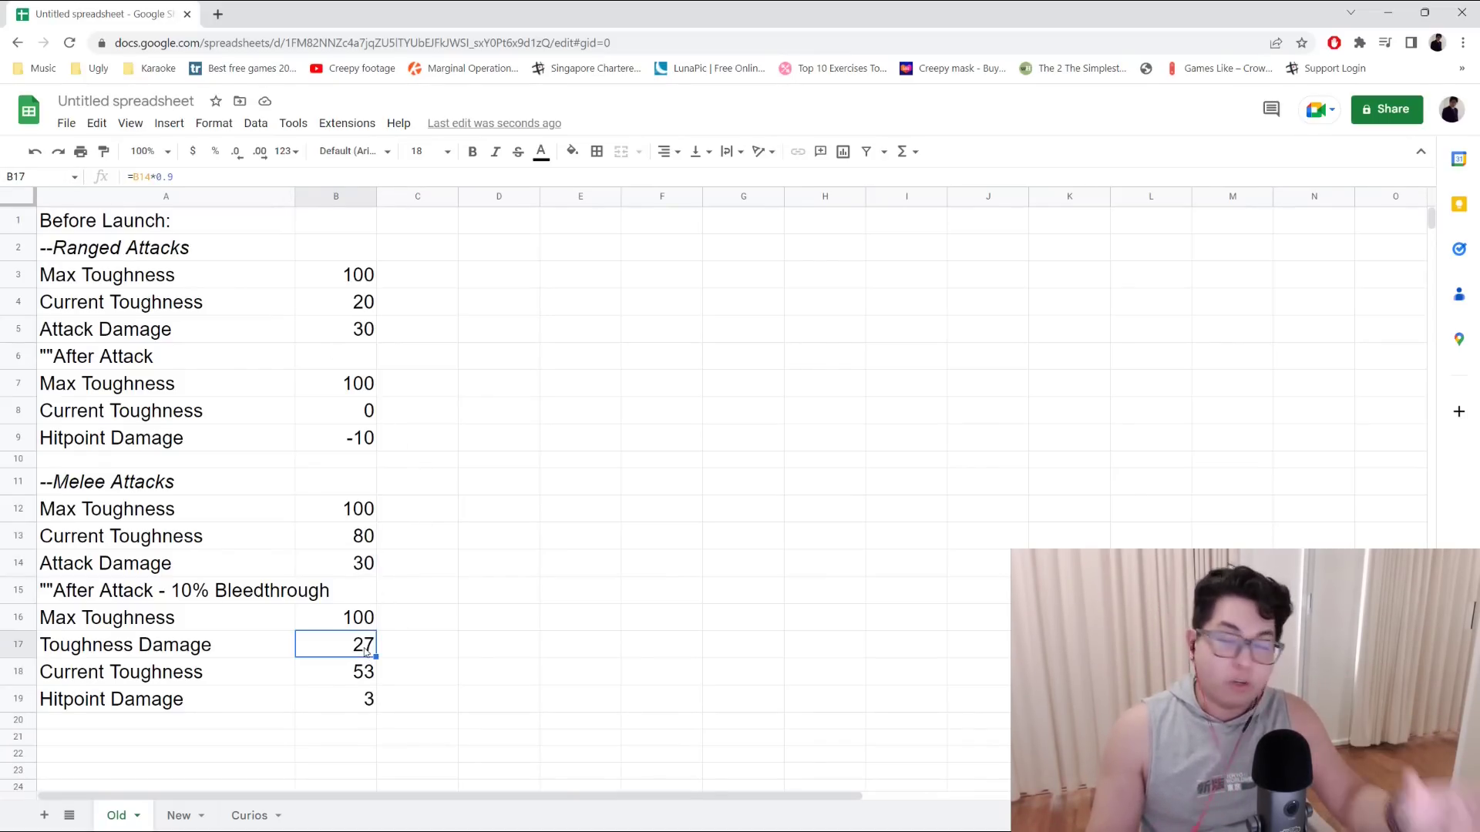
{"action": "left_click", "coordinate": [366, 703]}
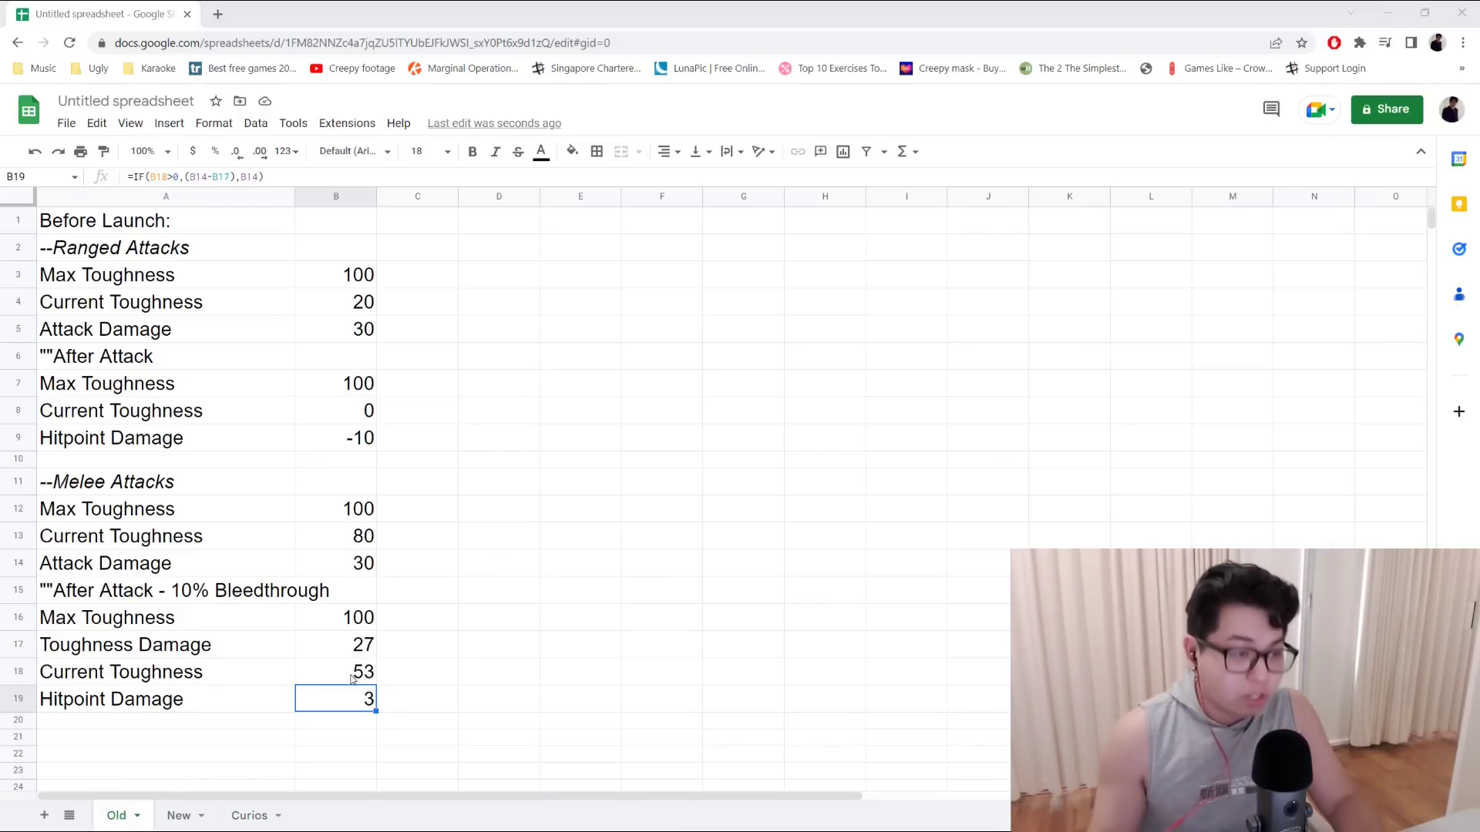
On the New sheet, calculate melee Current Toughness as a share of Max Toughness in C13 with =B13/B12.
{"action": "left_click", "coordinate": [165, 816]}
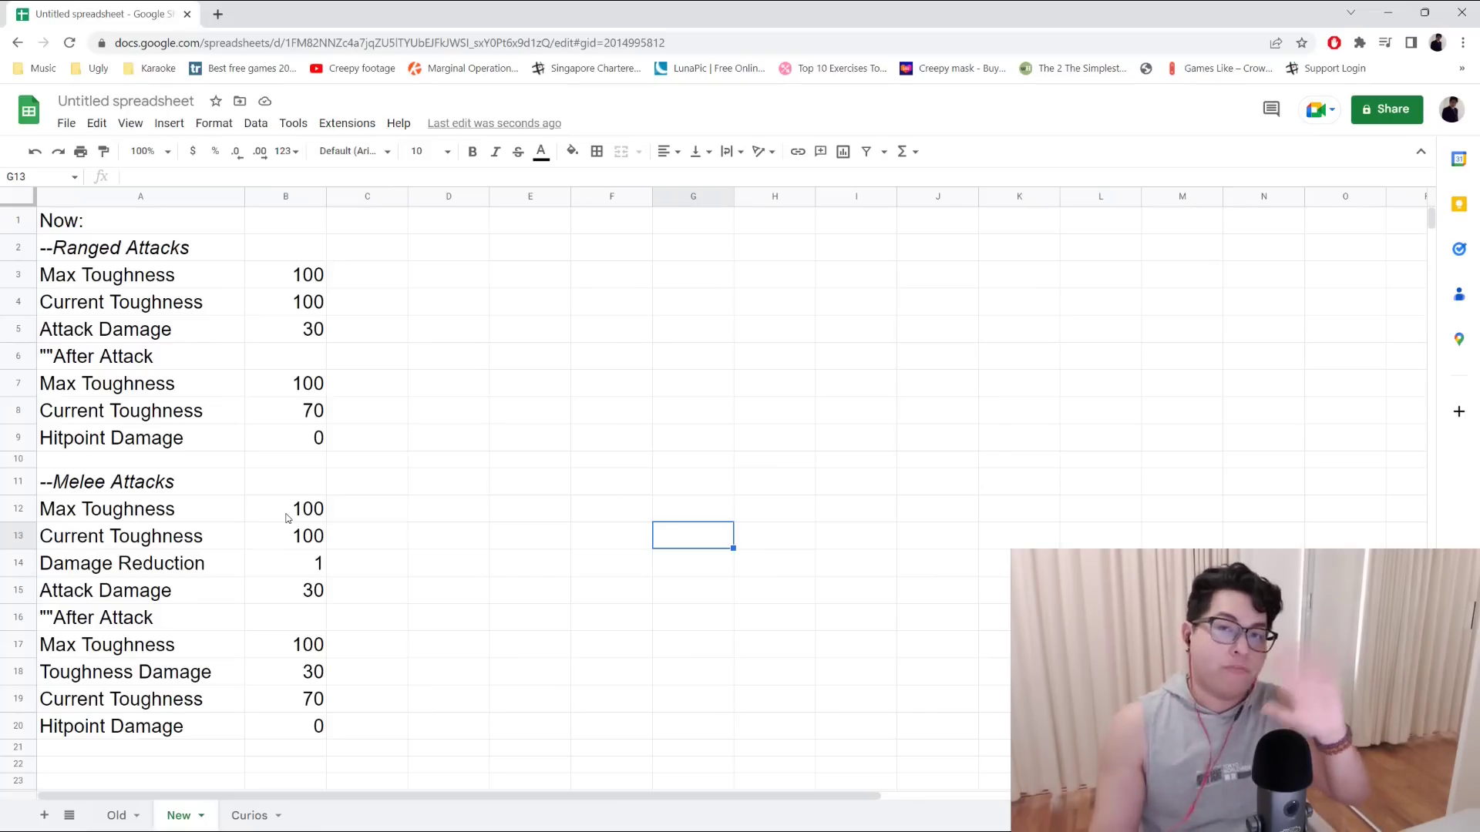
{"action": "left_click", "coordinate": [293, 566]}
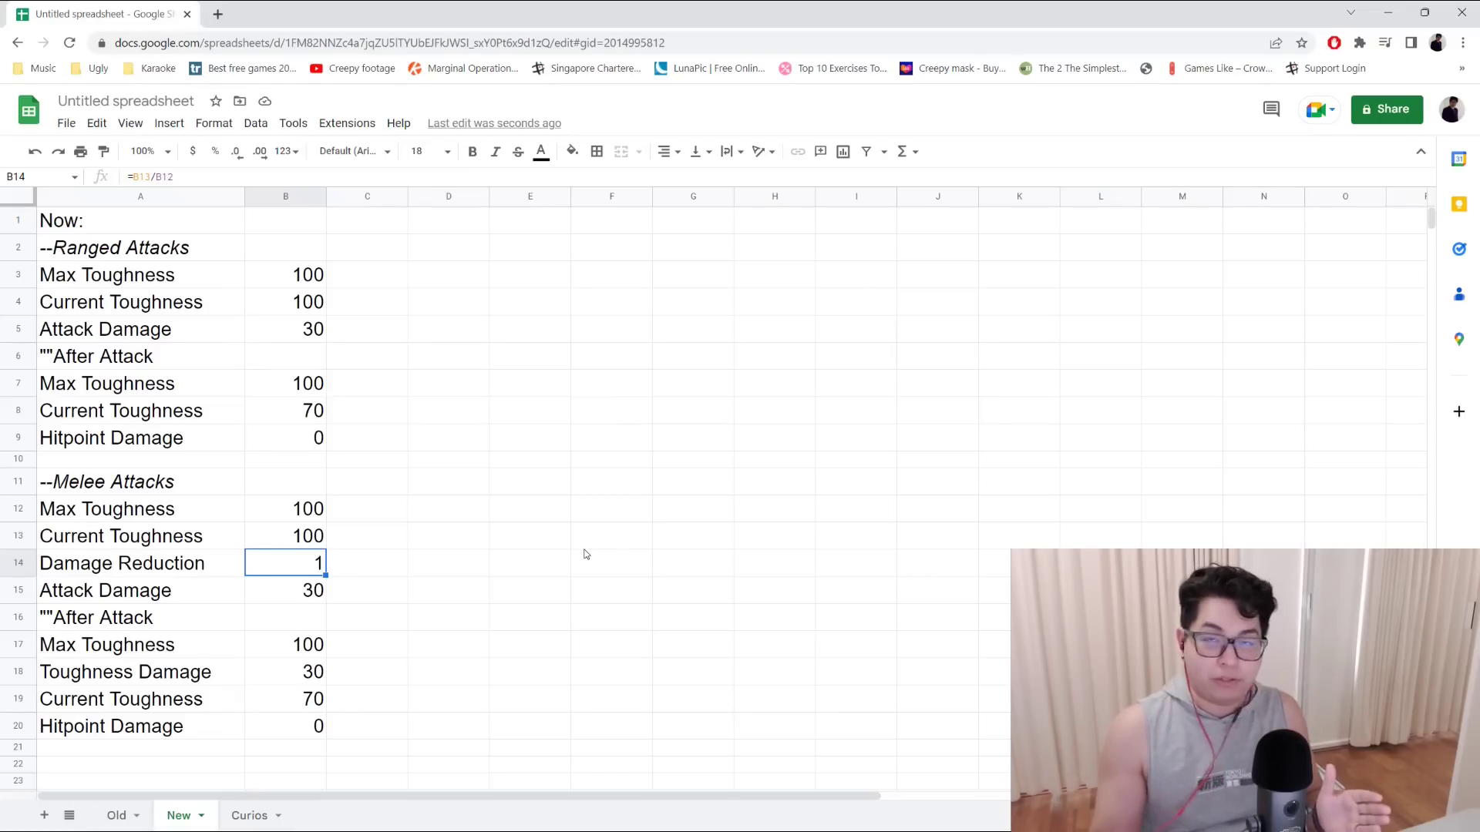
{"action": "left_click", "coordinate": [373, 543]}
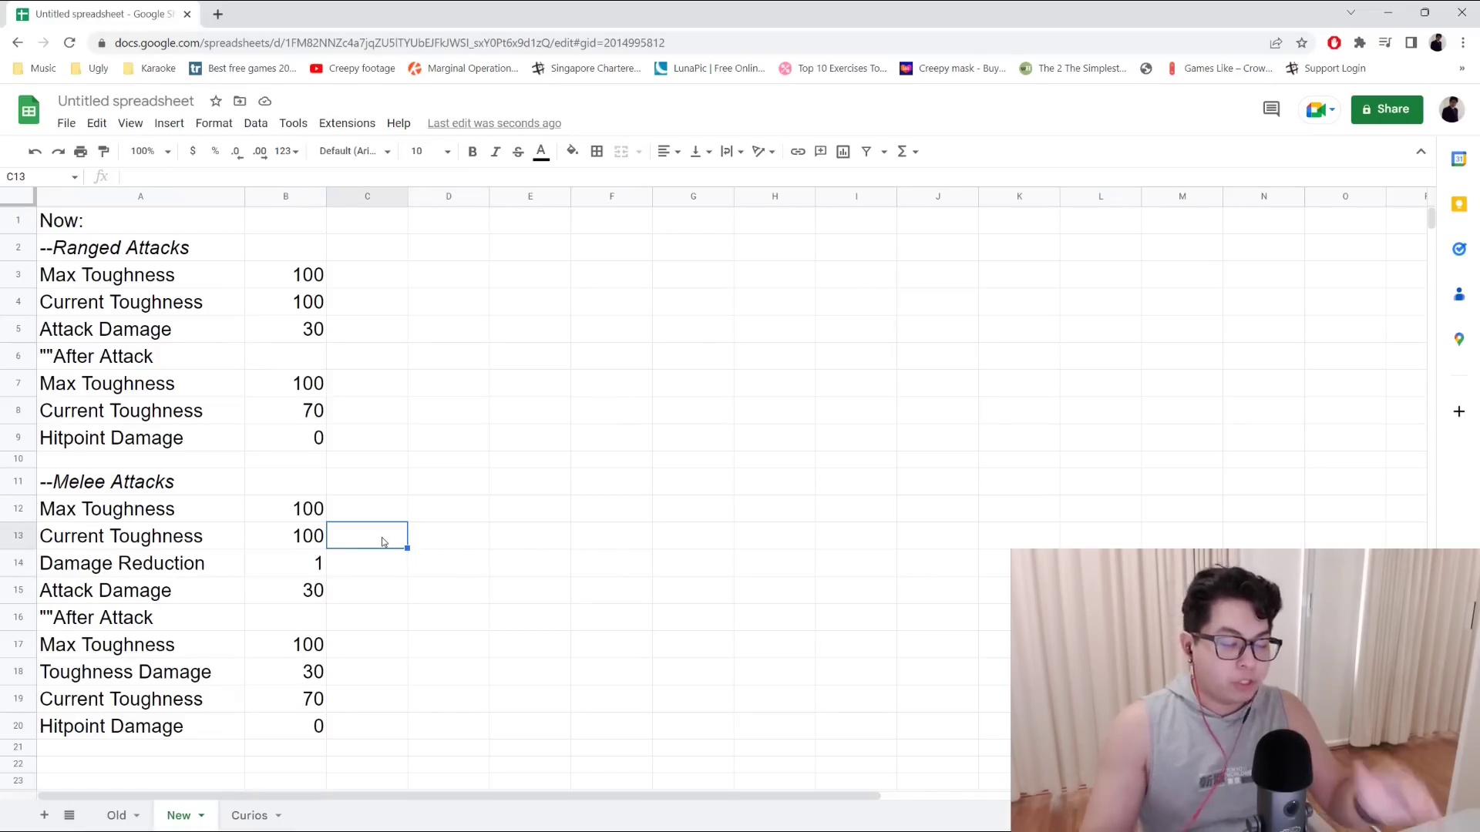
{"action": "type", "text": "="}
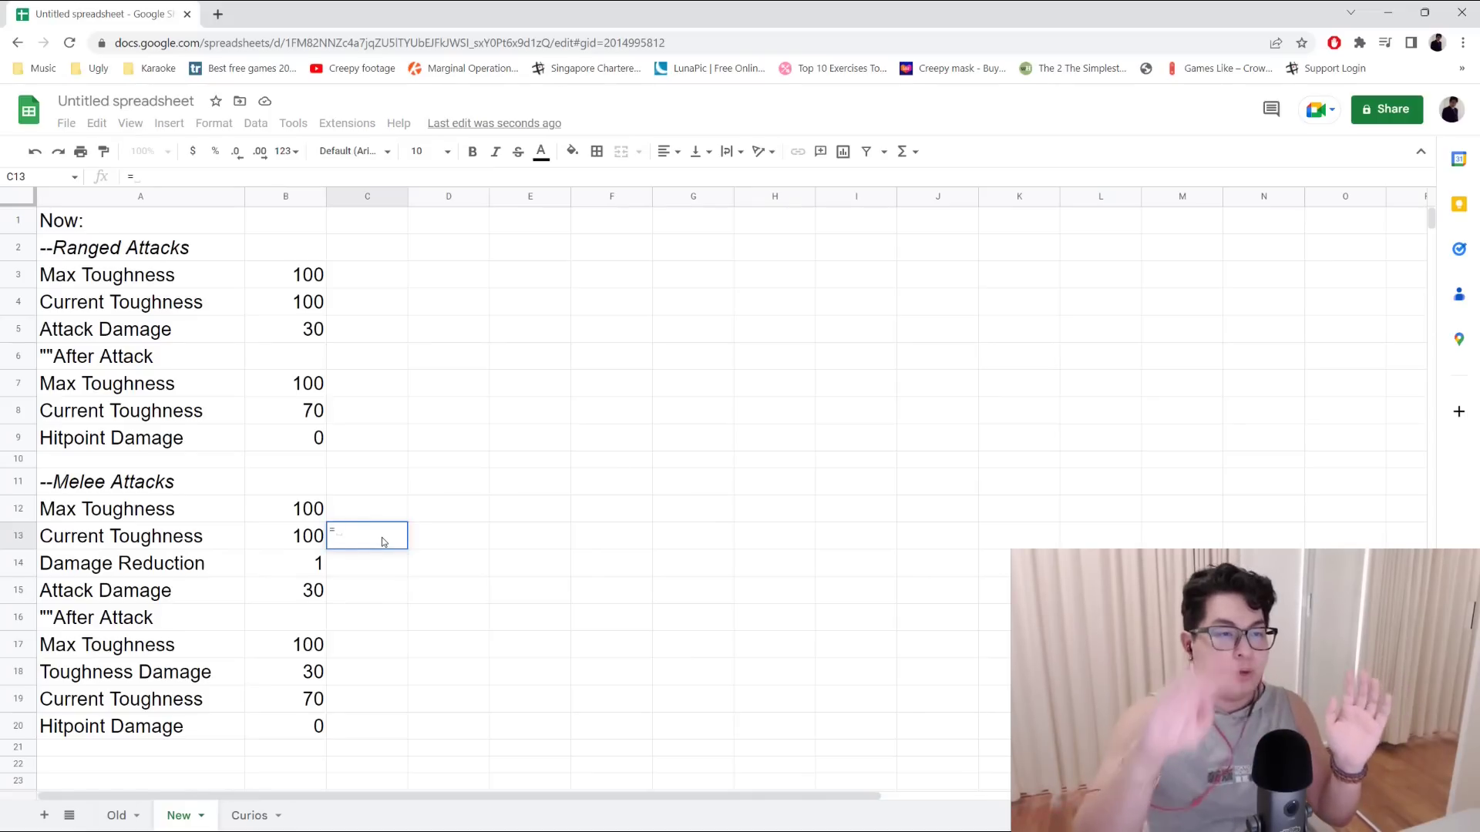
{"action": "key", "text": "Left"}
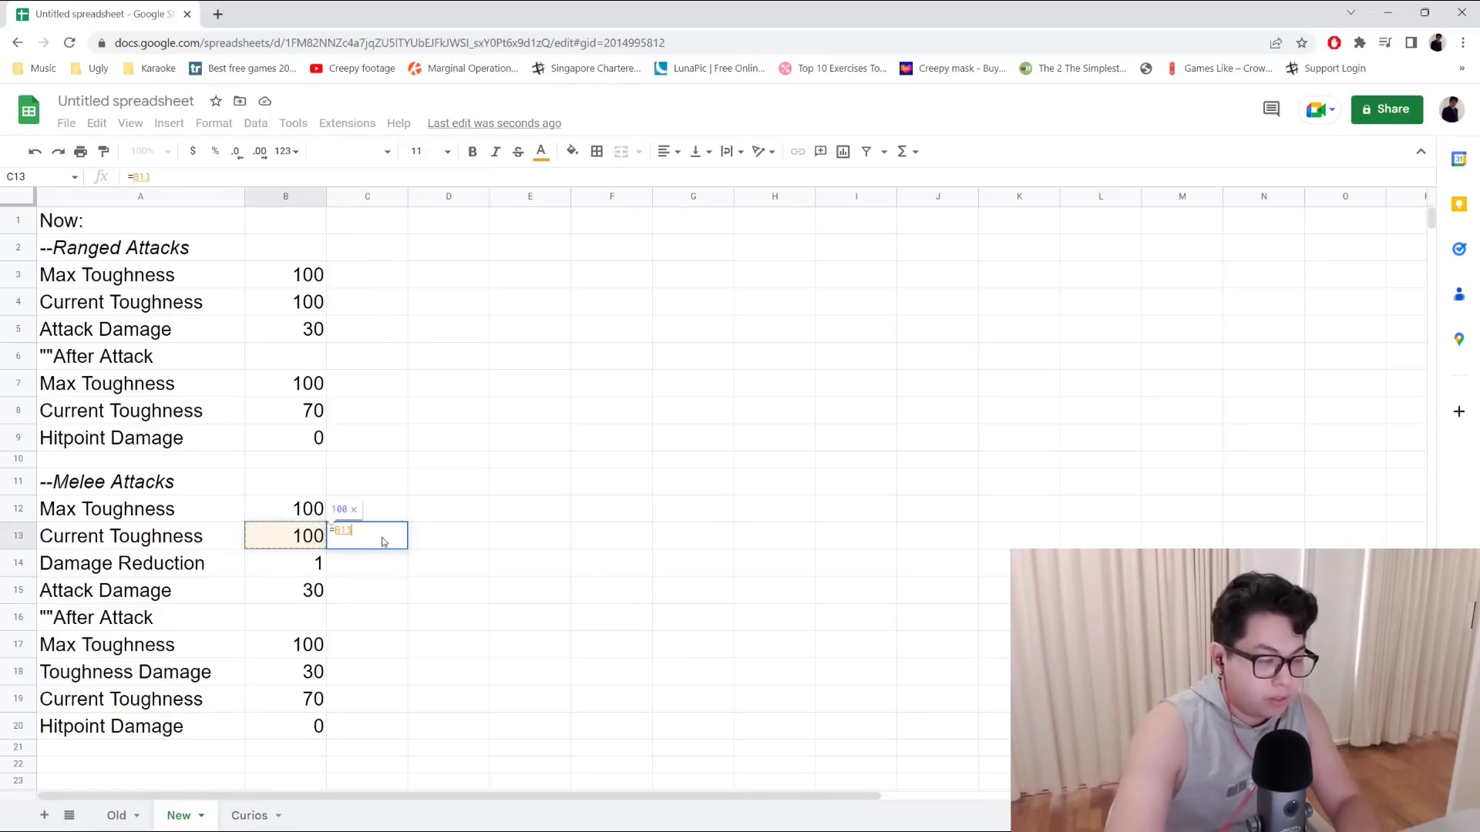
{"action": "type", "text": "/"}
{"action": "key", "text": "Left"}
{"action": "key", "text": "Up"}
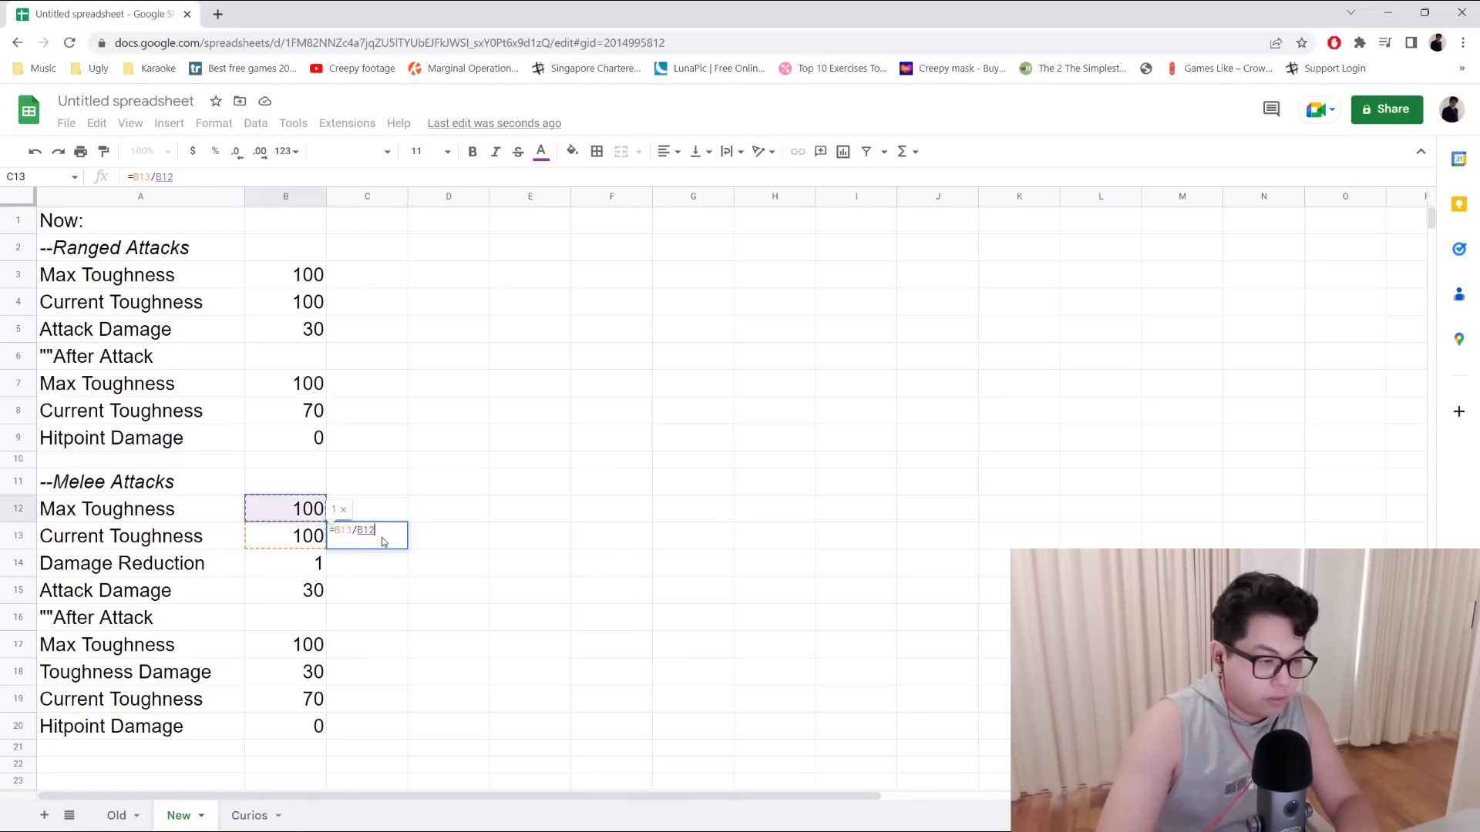
{"action": "key", "text": "Return"}
Format the toughness ratio in C13 as a percentage and enlarge its font to match the neighbouring cells.
{"action": "left_click", "coordinate": [381, 542]}
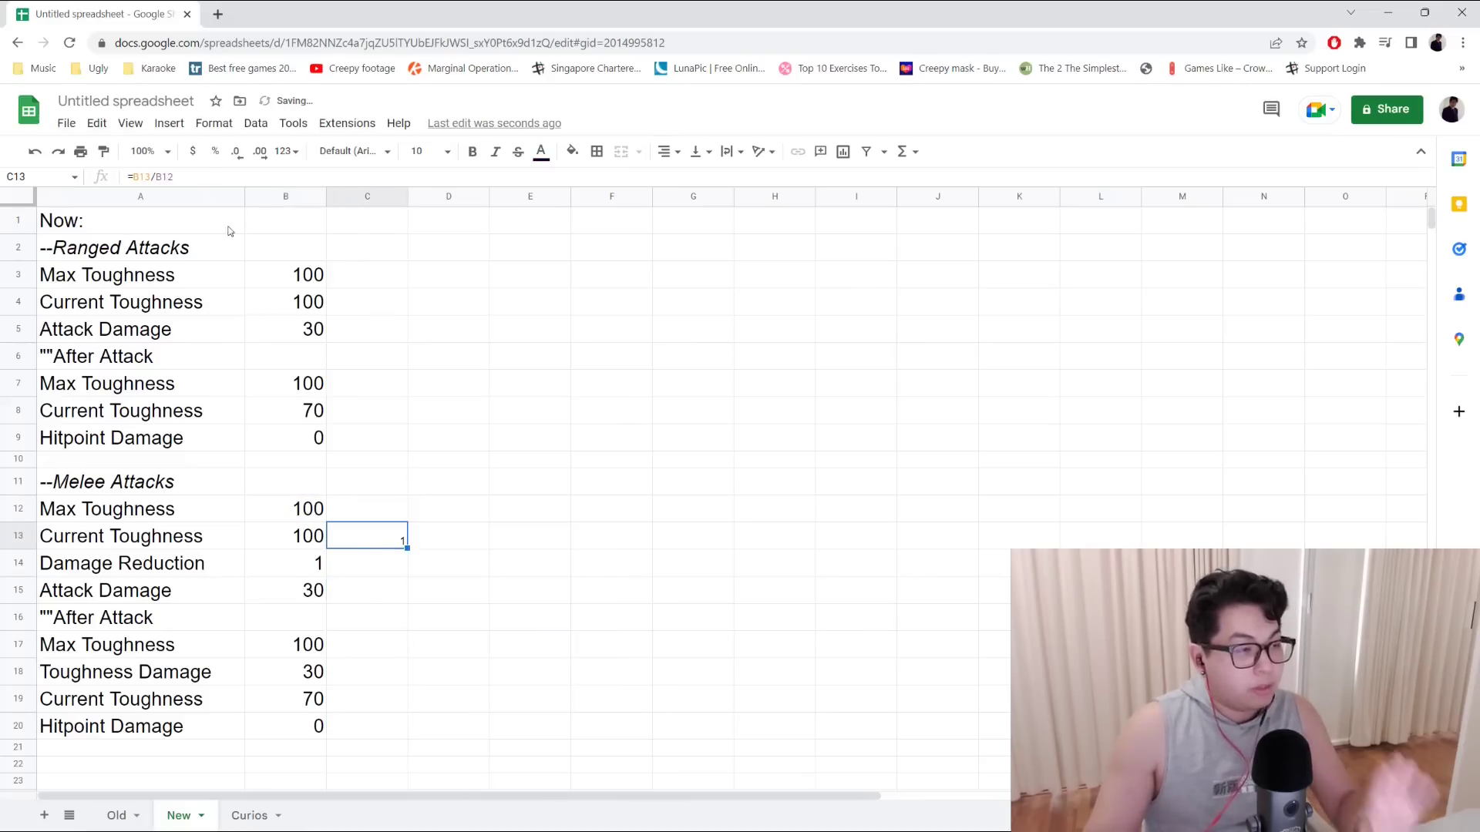
{"action": "left_click", "coordinate": [215, 151]}
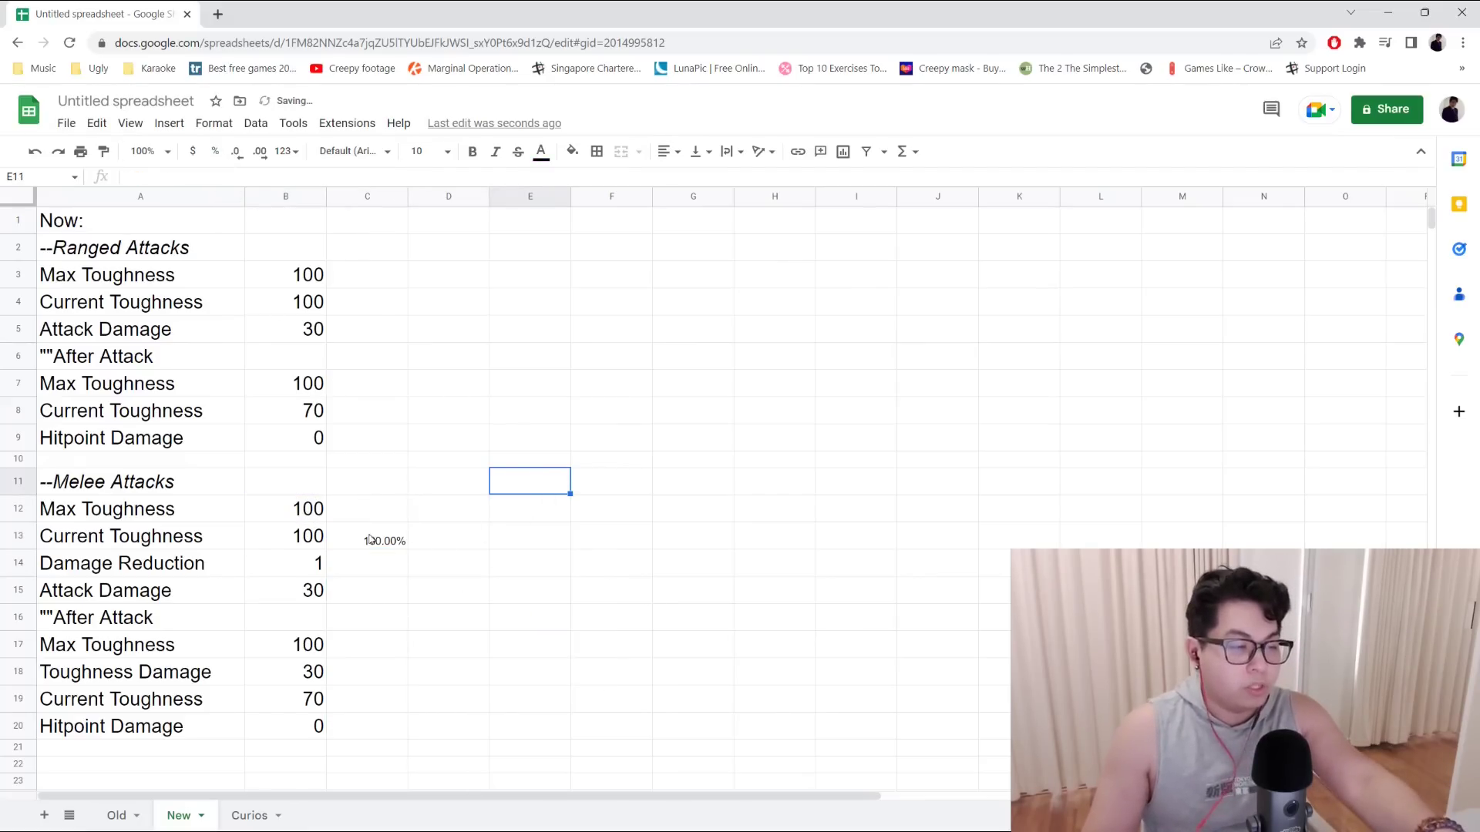
{"action": "left_click", "coordinate": [446, 153]}
{"action": "left_click", "coordinate": [419, 386]}
{"action": "left_click", "coordinate": [586, 505]}
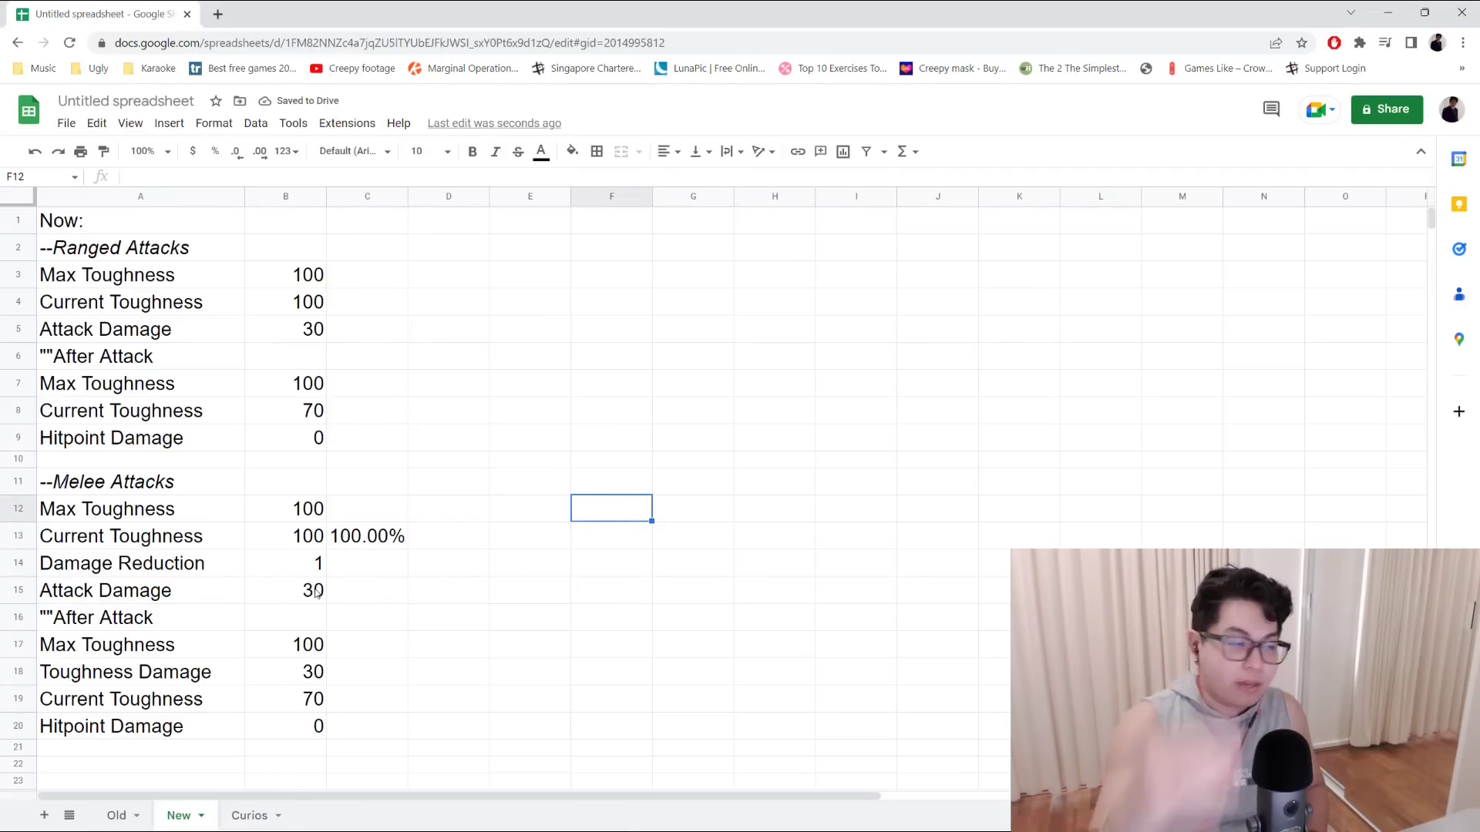
Review the melee damage formulas on the New sheet and set the melee Current Toughness in B13 to 80.
{"action": "left_click", "coordinate": [282, 530]}
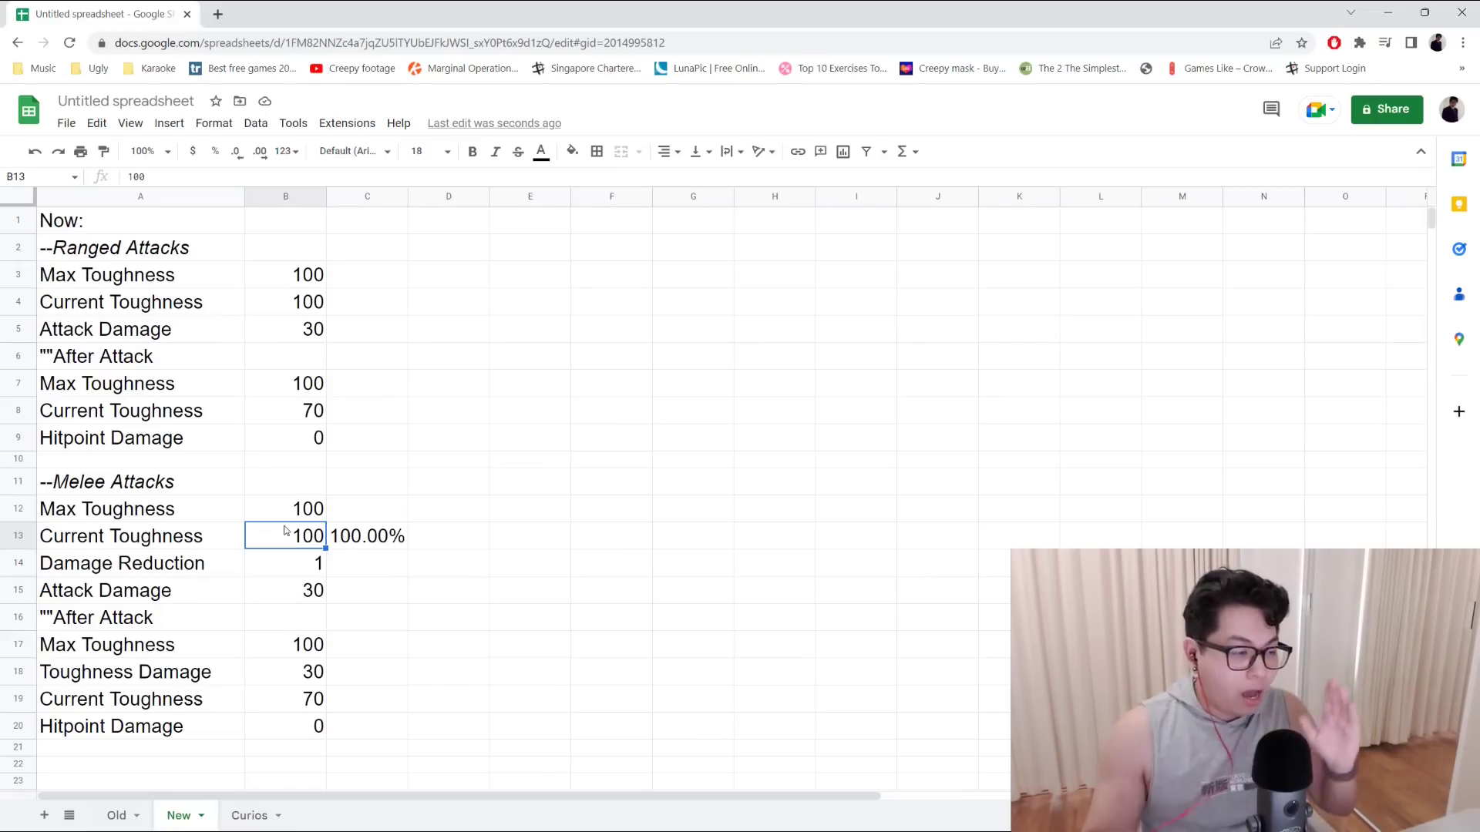
{"action": "left_click", "coordinate": [303, 671]}
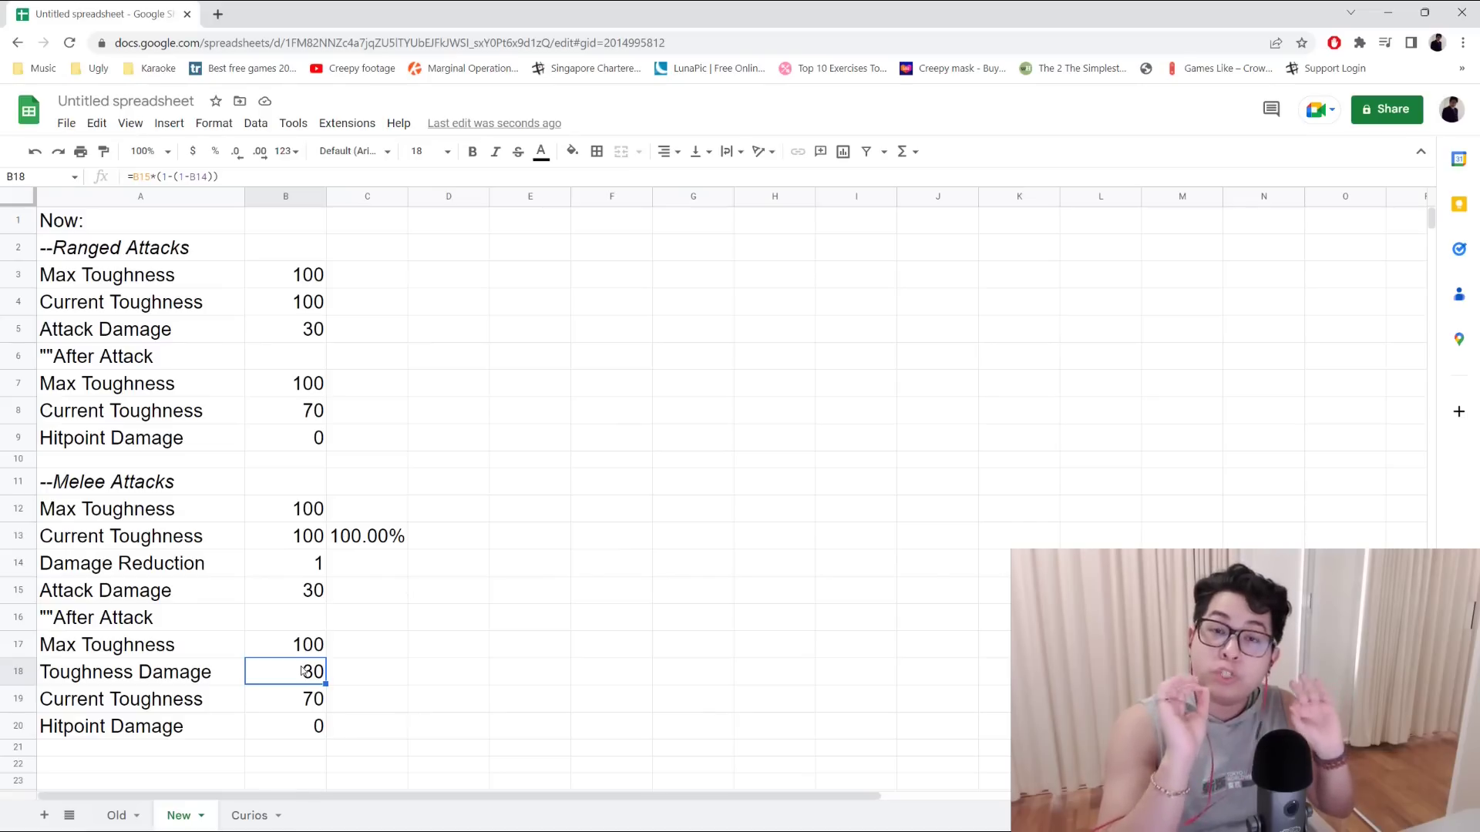
{"action": "left_click", "coordinate": [297, 728]}
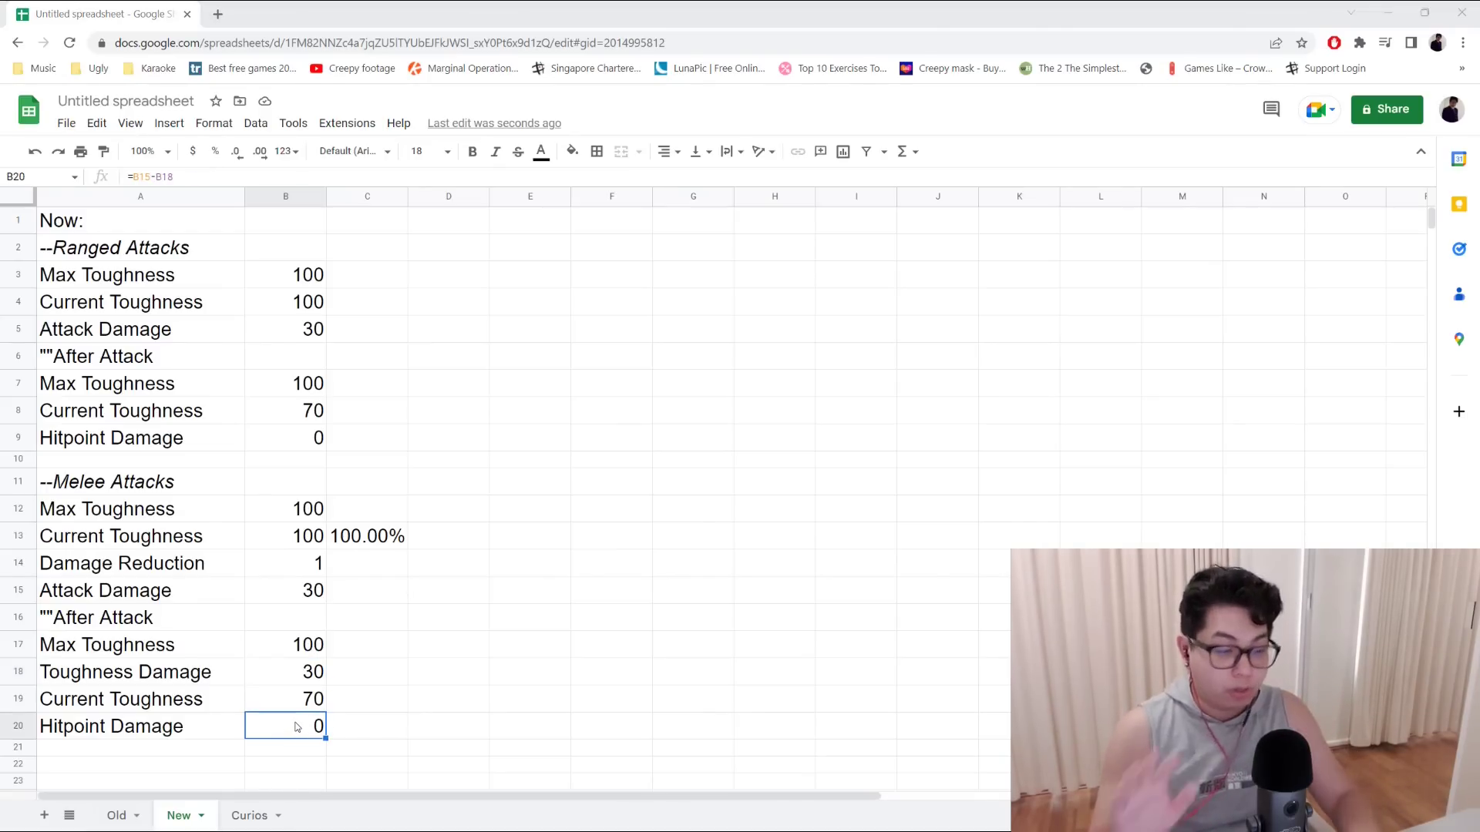
{"action": "left_click", "coordinate": [297, 728]}
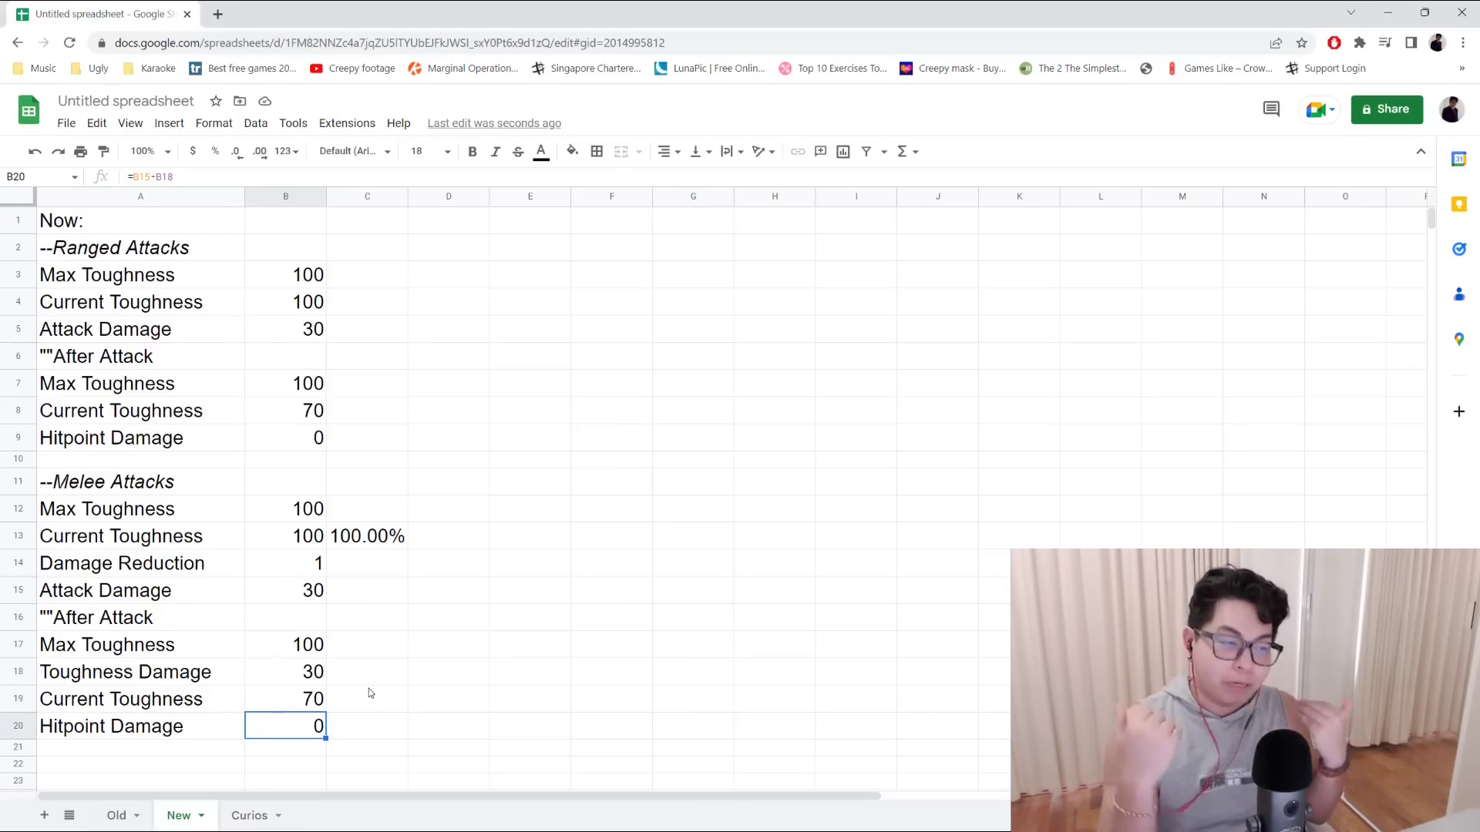
{"action": "left_click", "coordinate": [282, 547]}
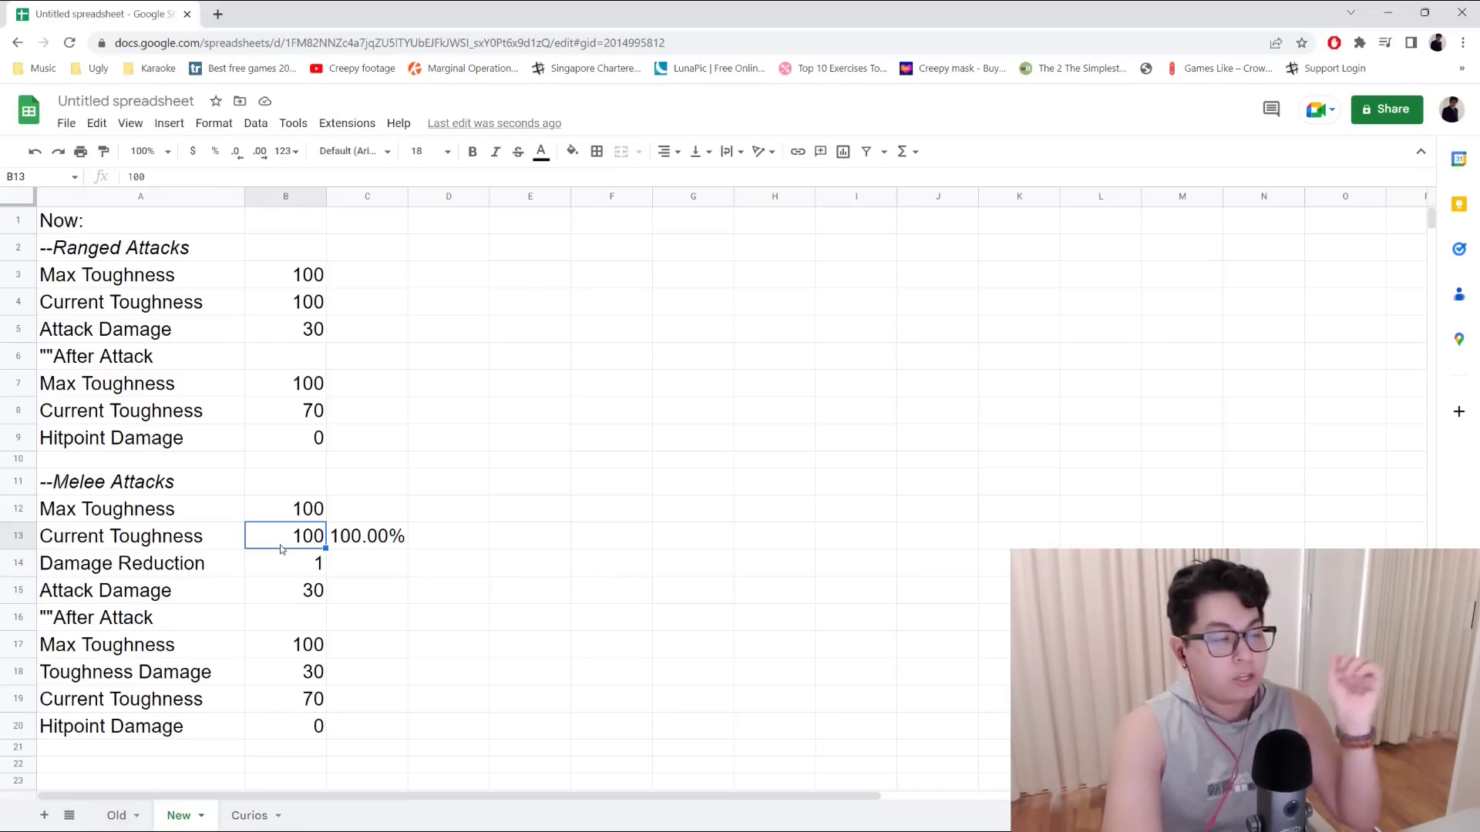
{"action": "type", "text": "80"}
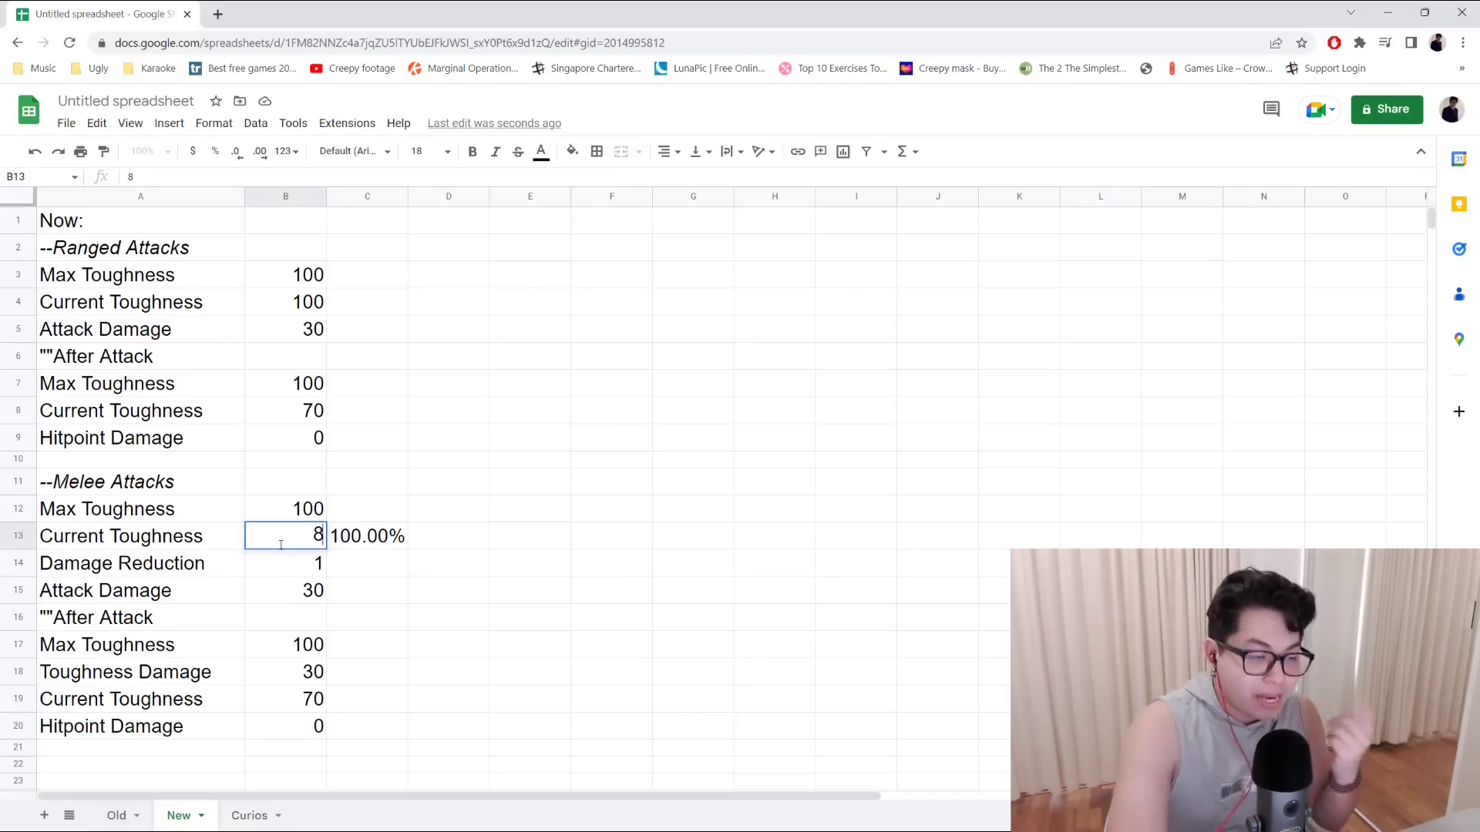
{"action": "key", "text": "Return"}
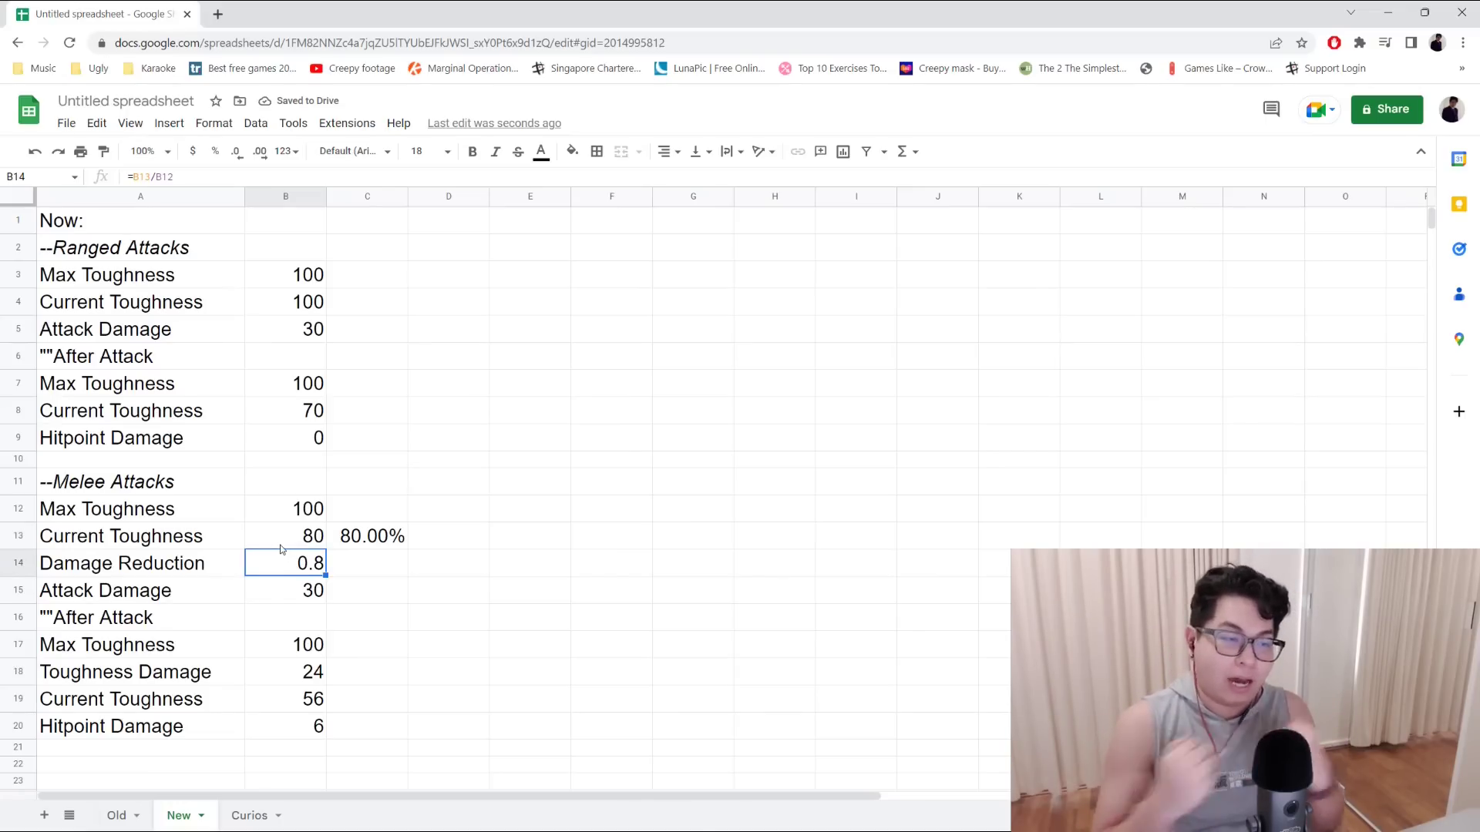
Examine the melee toughness inputs and the formulas for damage reduction, toughness damage, remaining toughness and hitpoint damage on the New sheet.
{"action": "left_click", "coordinate": [281, 513]}
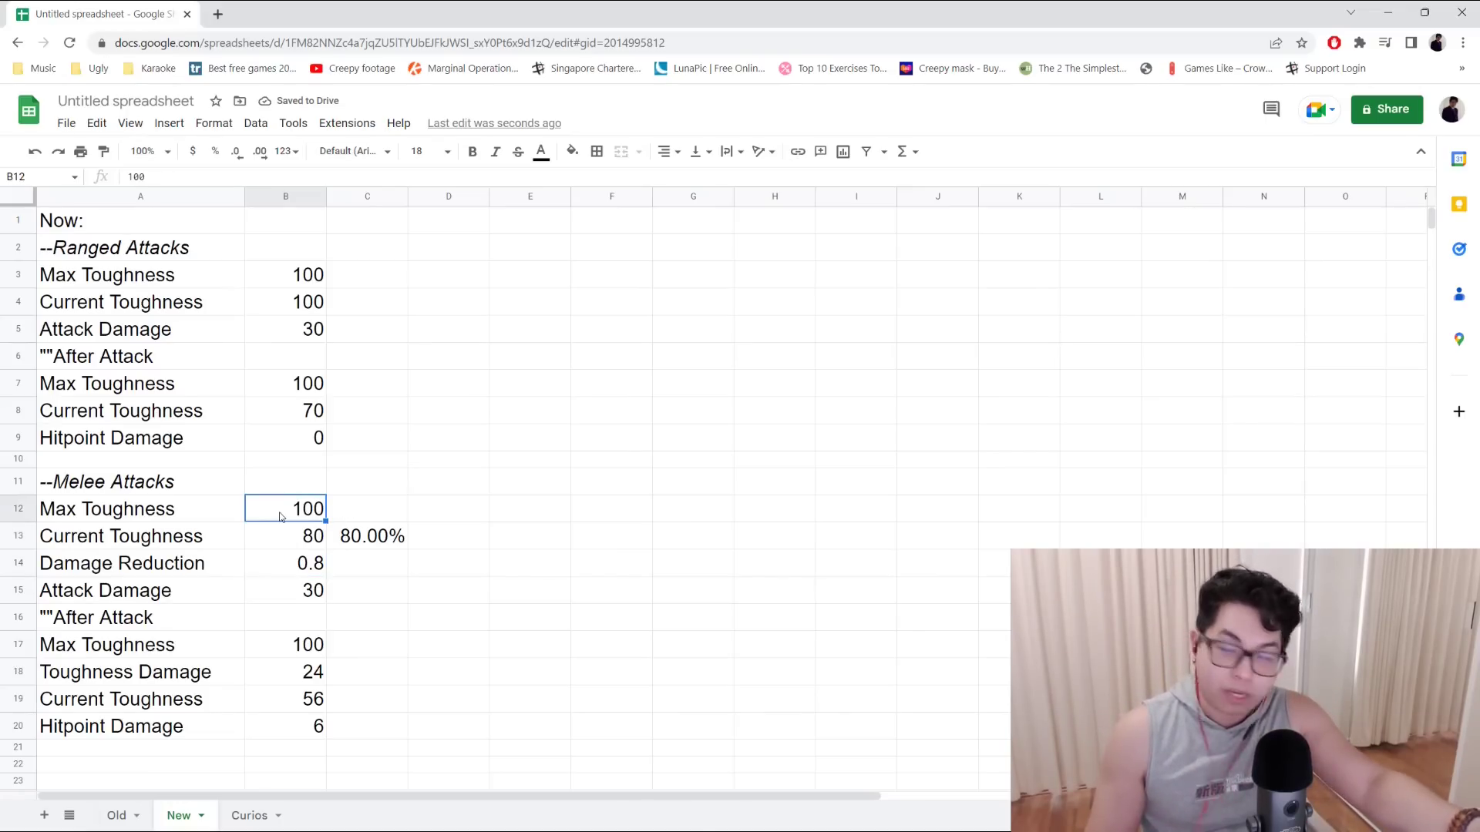
{"action": "left_click", "coordinate": [361, 543]}
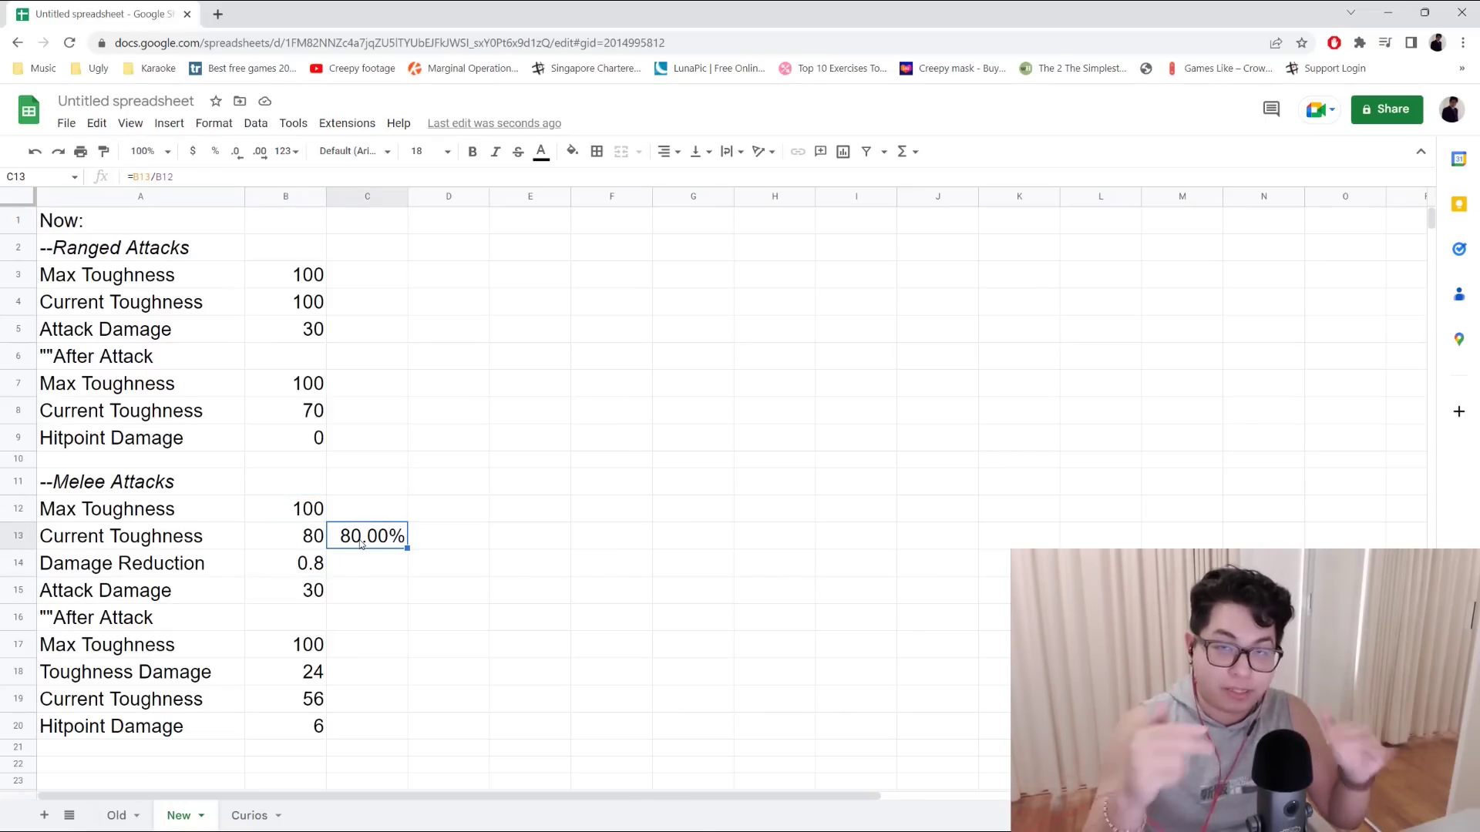
{"action": "left_click", "coordinate": [304, 573]}
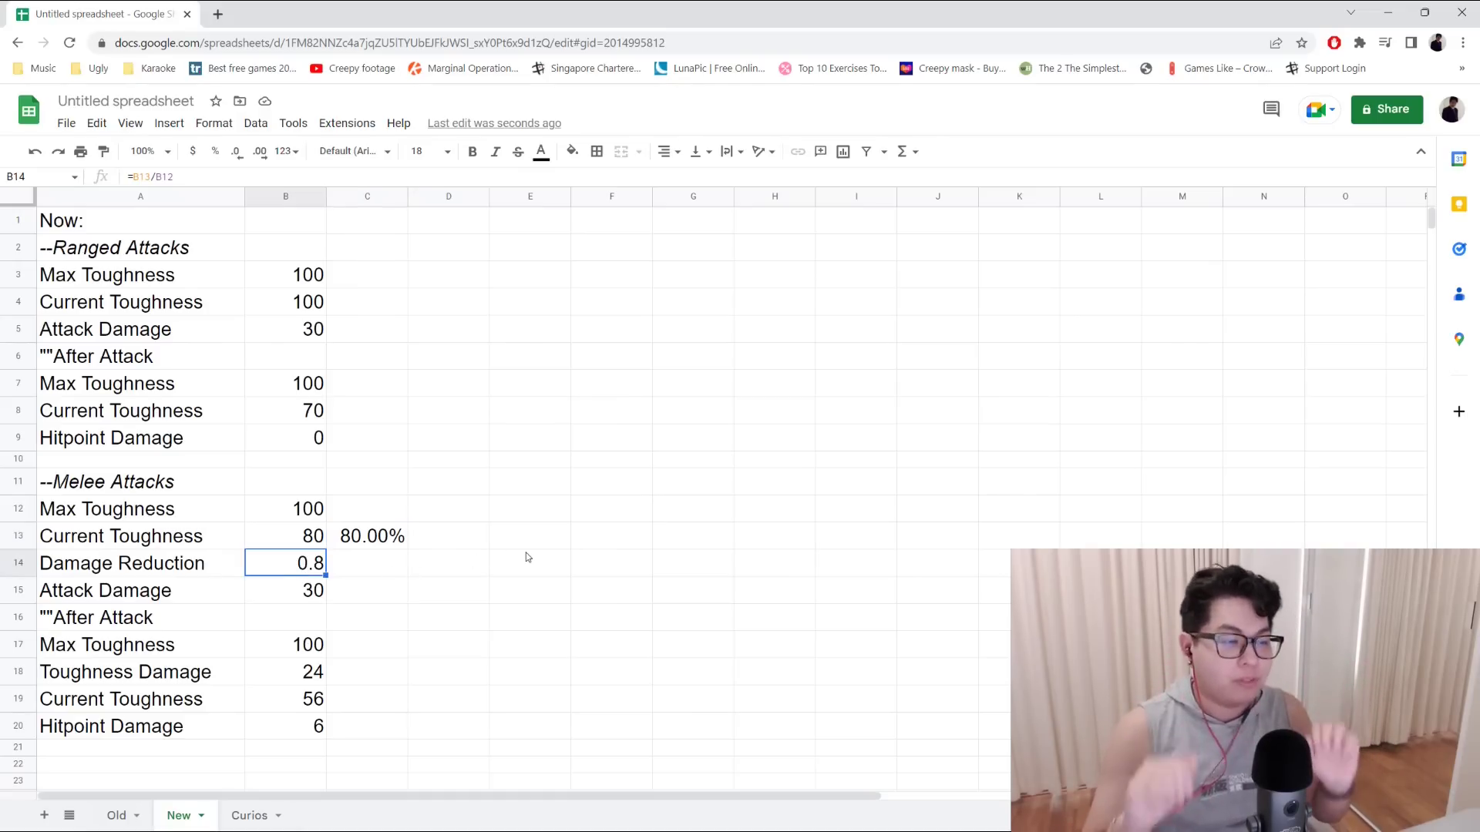
{"action": "left_click", "coordinate": [312, 590]}
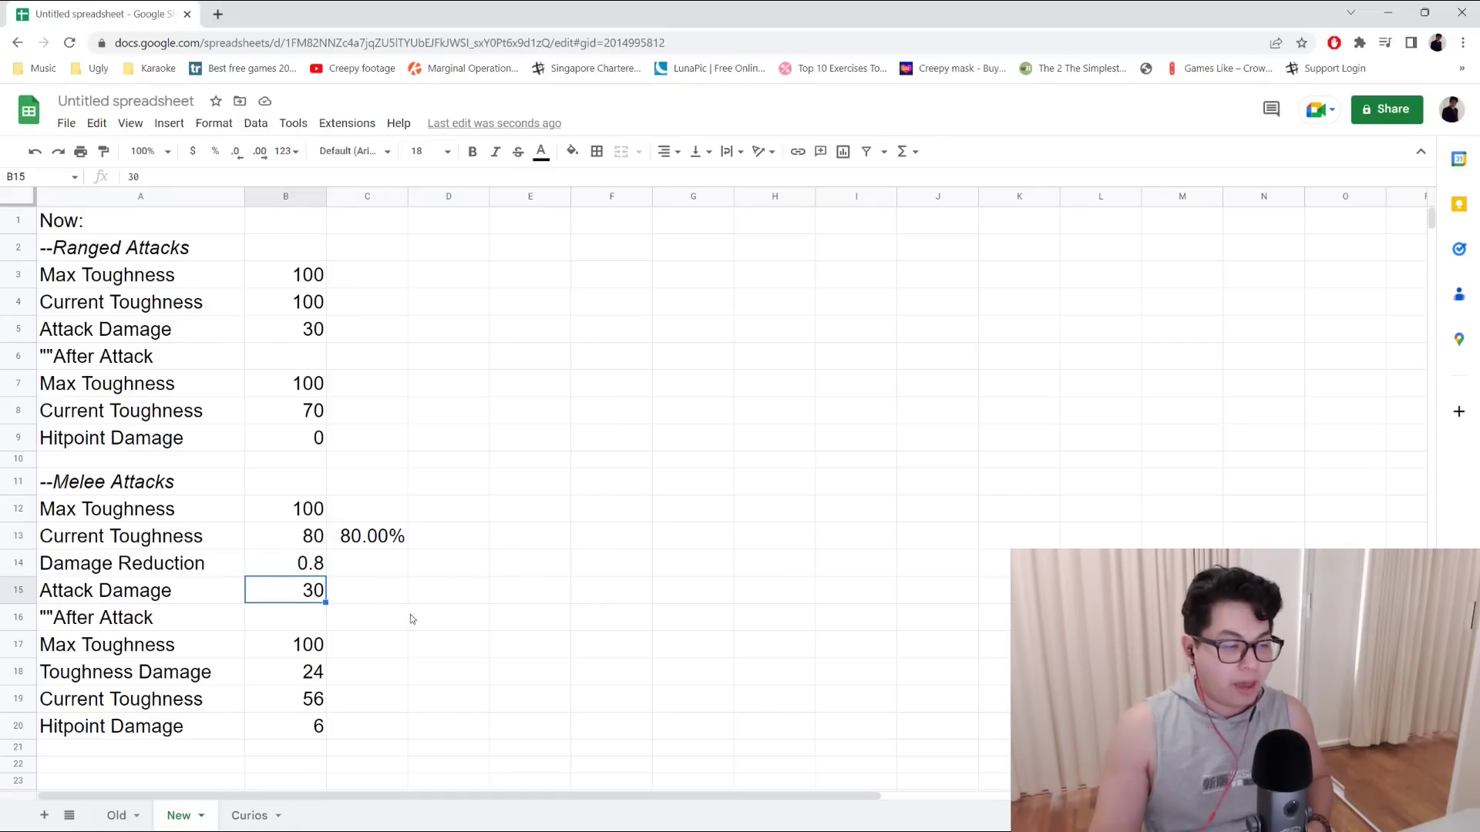
{"action": "left_click", "coordinate": [302, 667]}
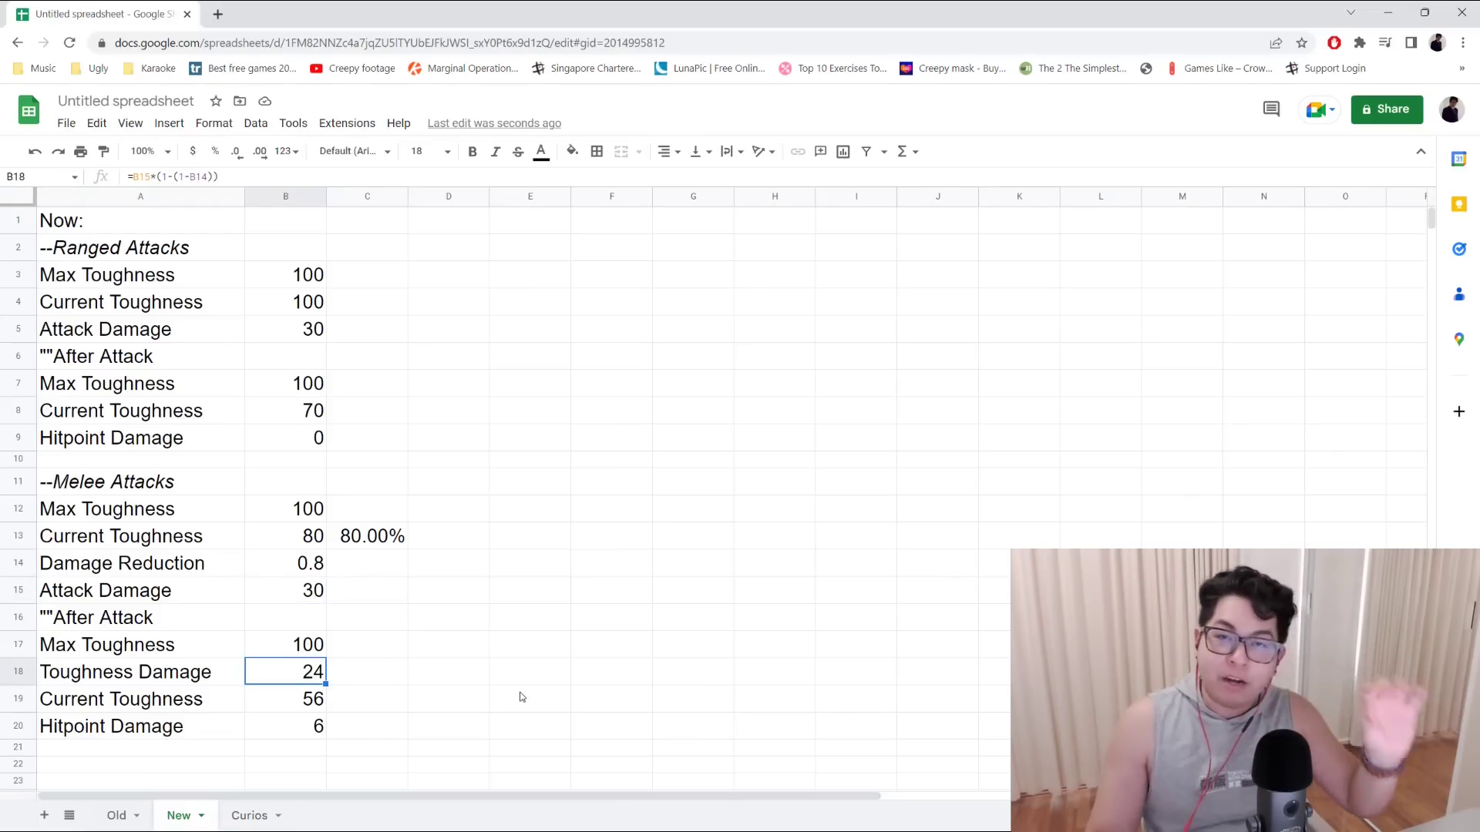
{"action": "left_click", "coordinate": [322, 724]}
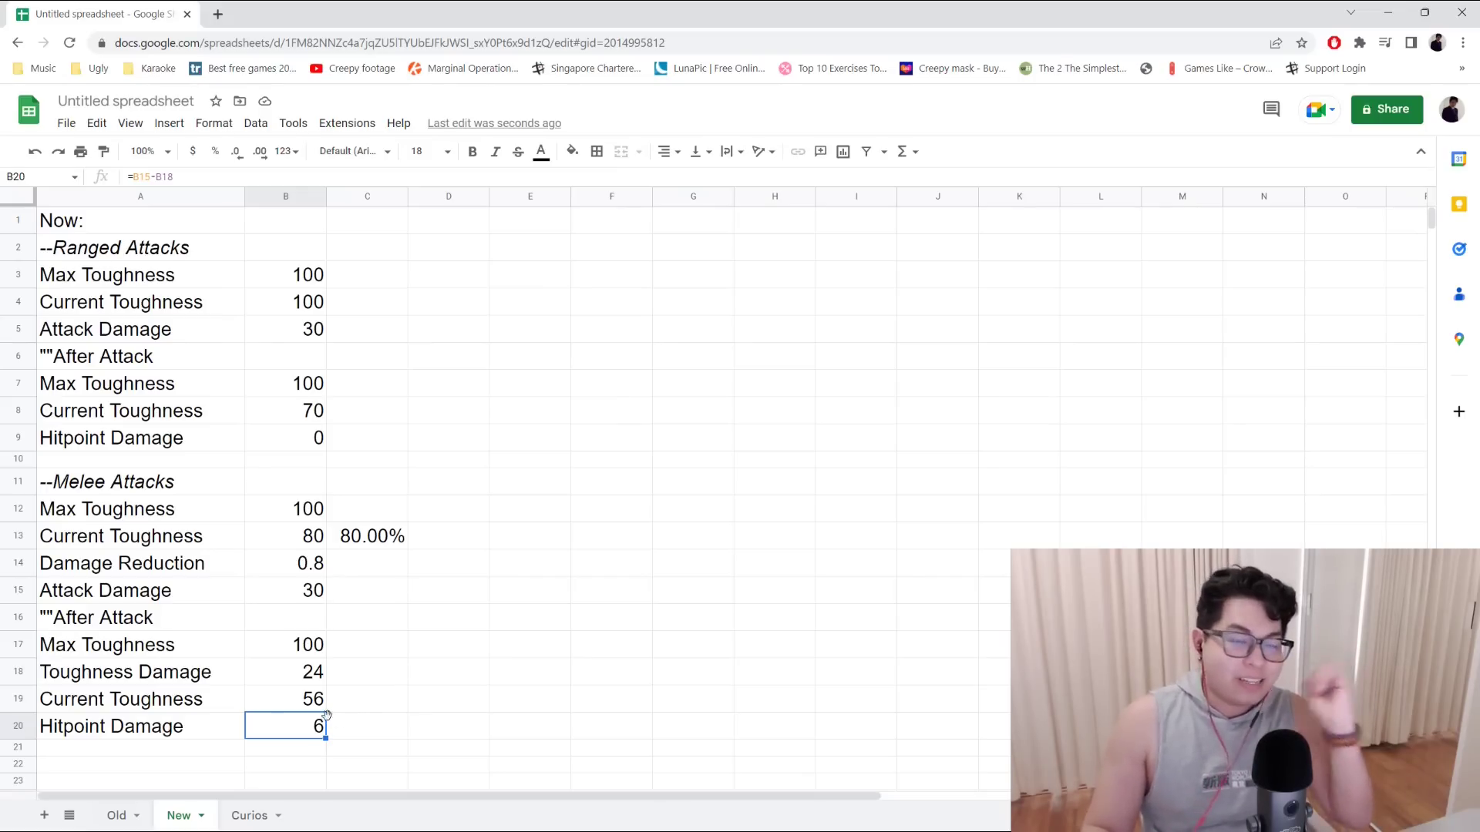
{"action": "left_click", "coordinate": [305, 678]}
{"action": "left_click", "coordinate": [318, 705]}
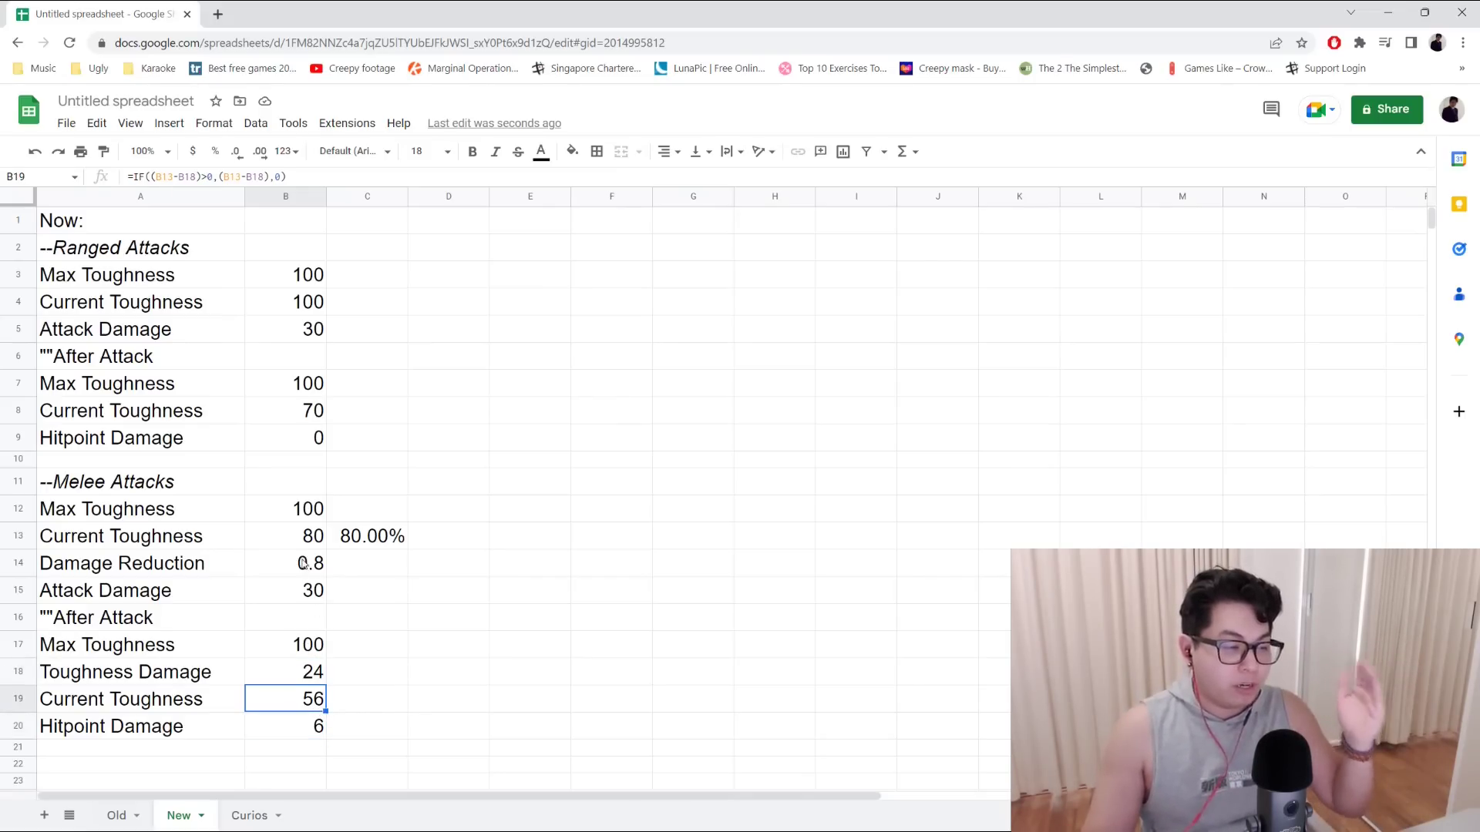
Set the melee Current Toughness in B13 to 56 and check the Attack Damage value and Toughness Damage formula.
{"action": "key", "text": "Up"}
{"action": "key", "text": "Up"}
{"action": "key", "text": "Up"}
{"action": "key", "text": "Up"}
{"action": "key", "text": "Up"}
{"action": "key", "text": "Up"}
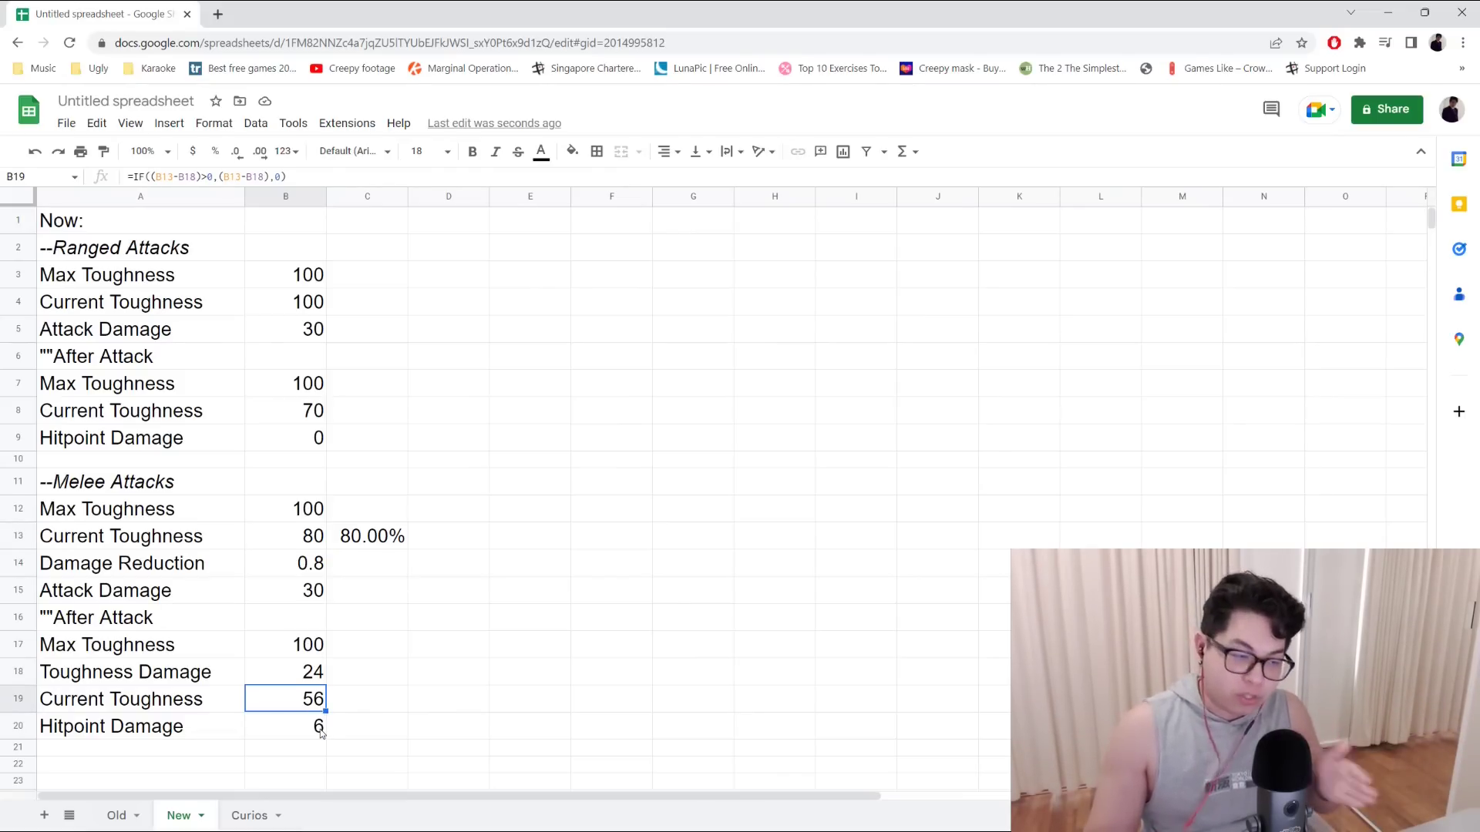
{"action": "left_click", "coordinate": [300, 543]}
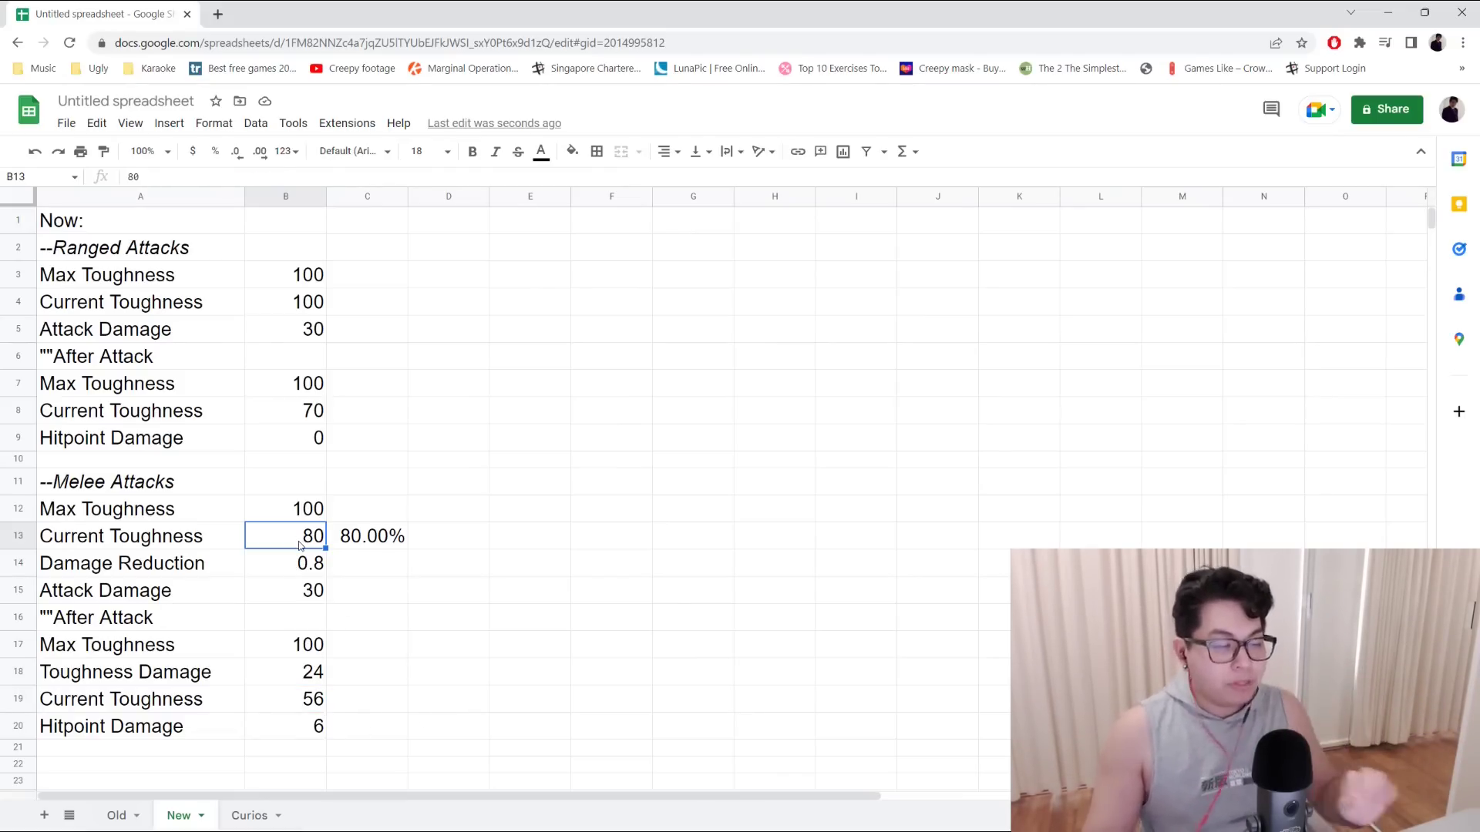
{"action": "type", "text": "56"}
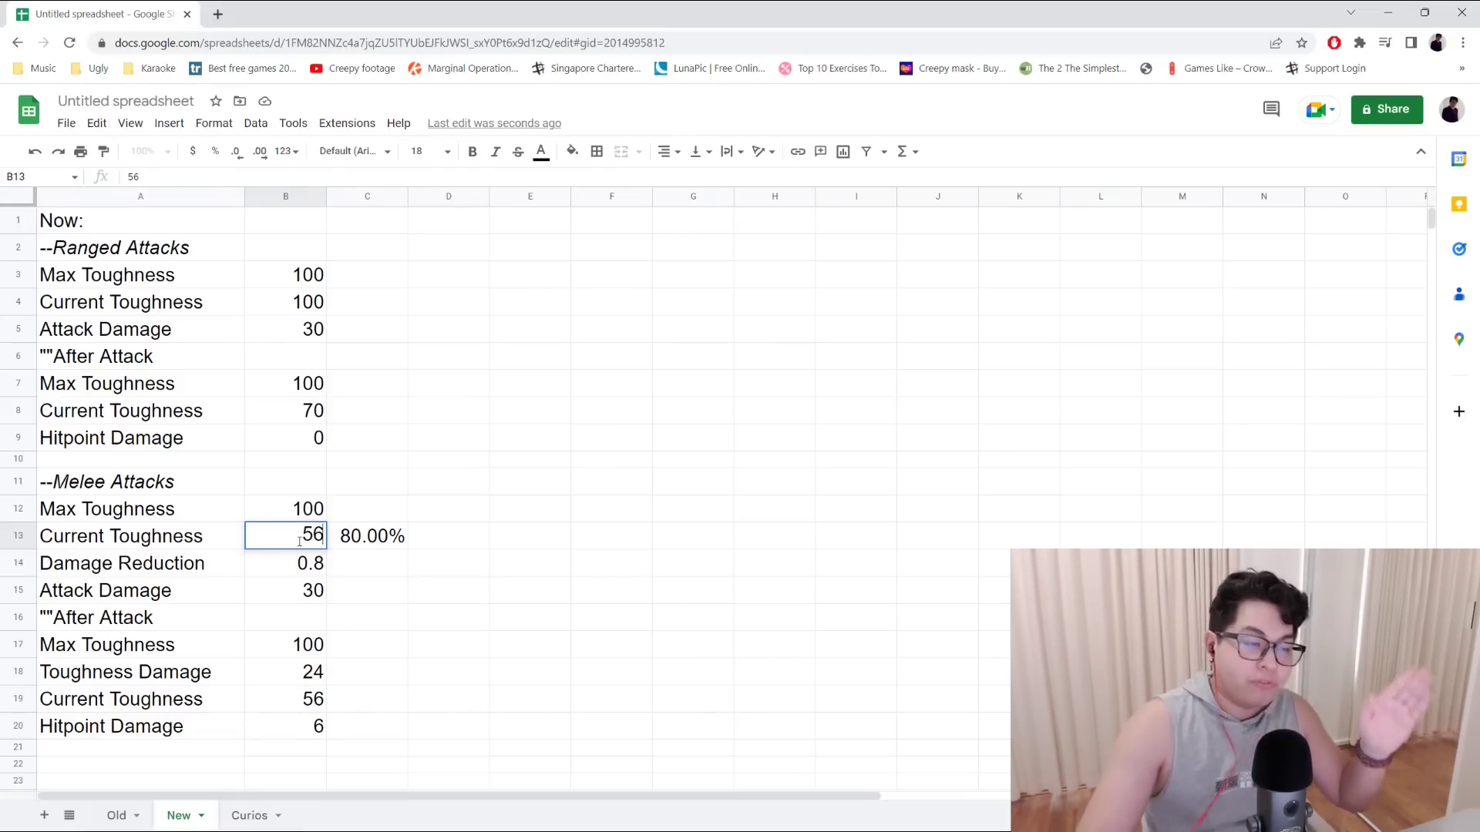
{"action": "key", "text": "Return"}
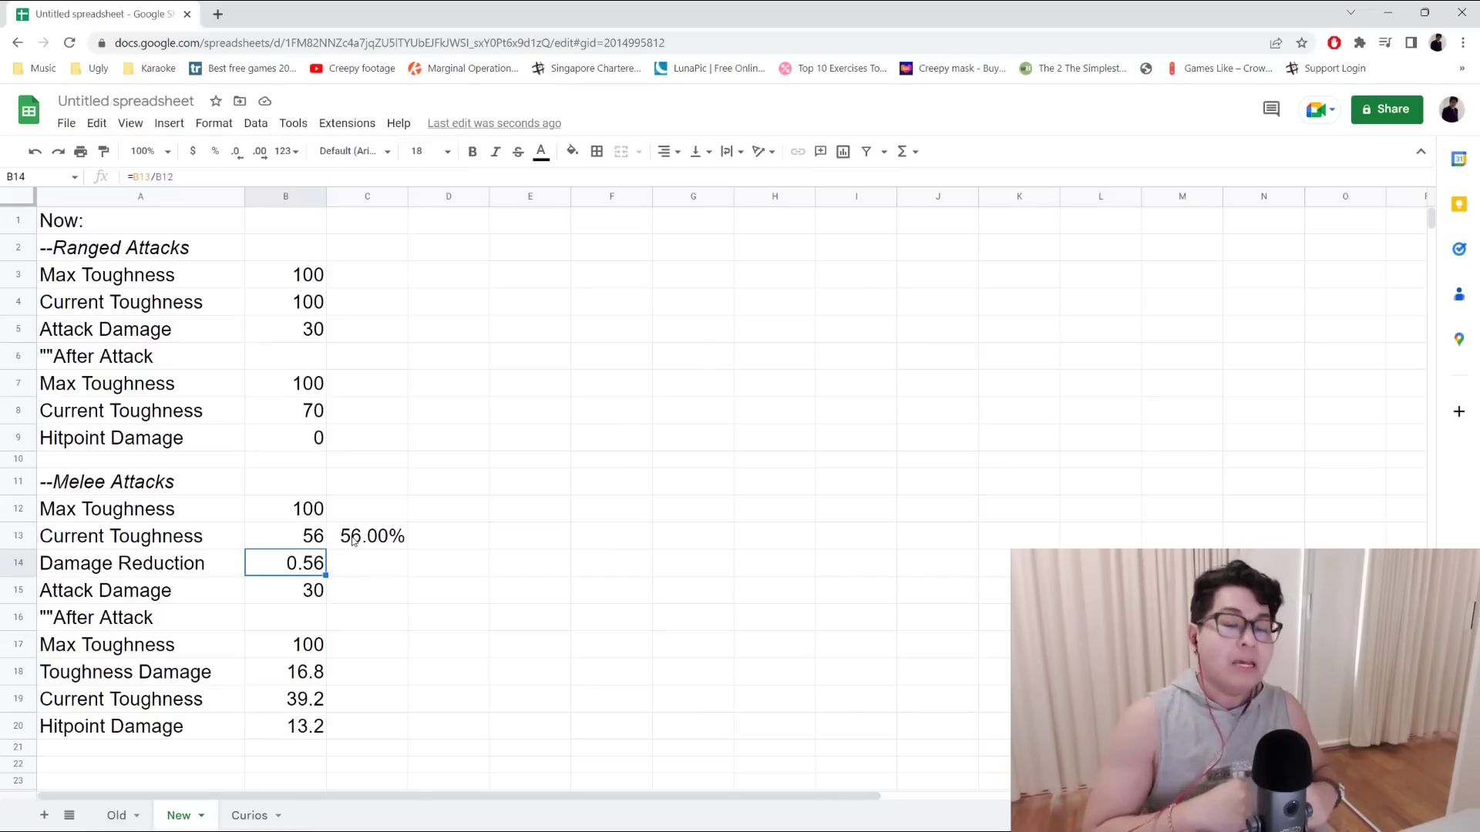
{"action": "left_click", "coordinate": [586, 643]}
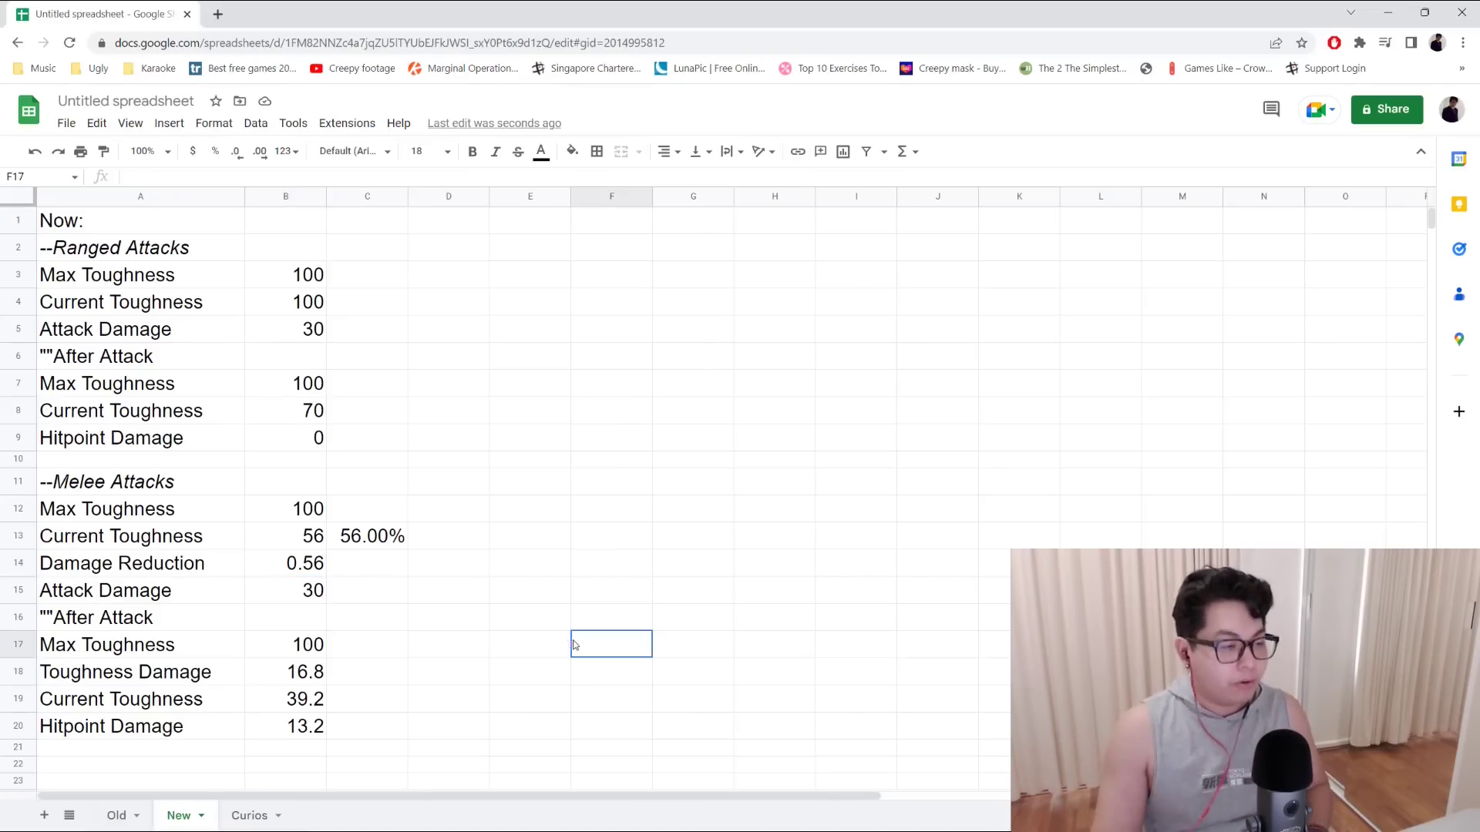
{"action": "left_click", "coordinate": [270, 599]}
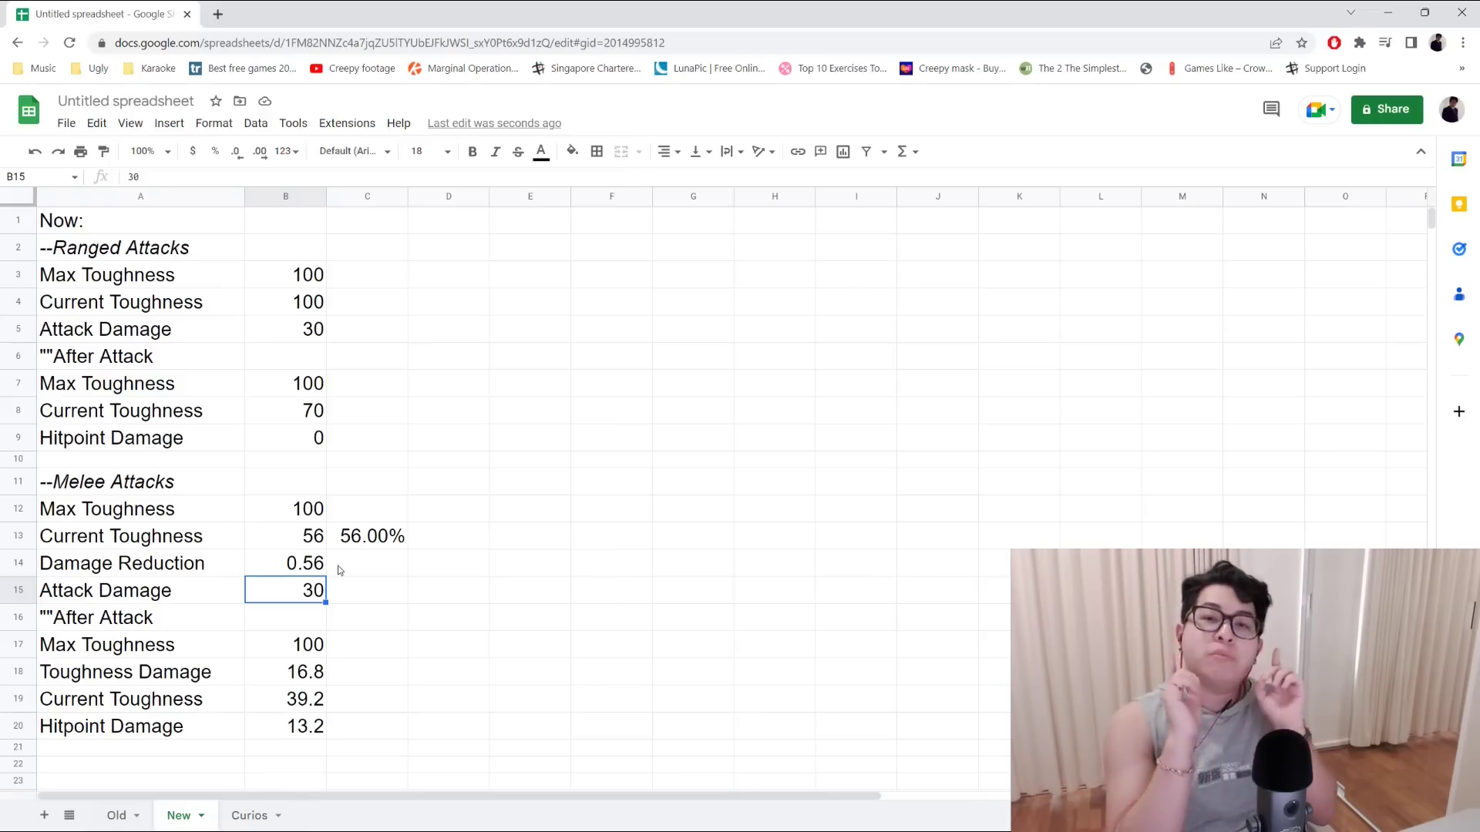
{"action": "left_click", "coordinate": [321, 671]}
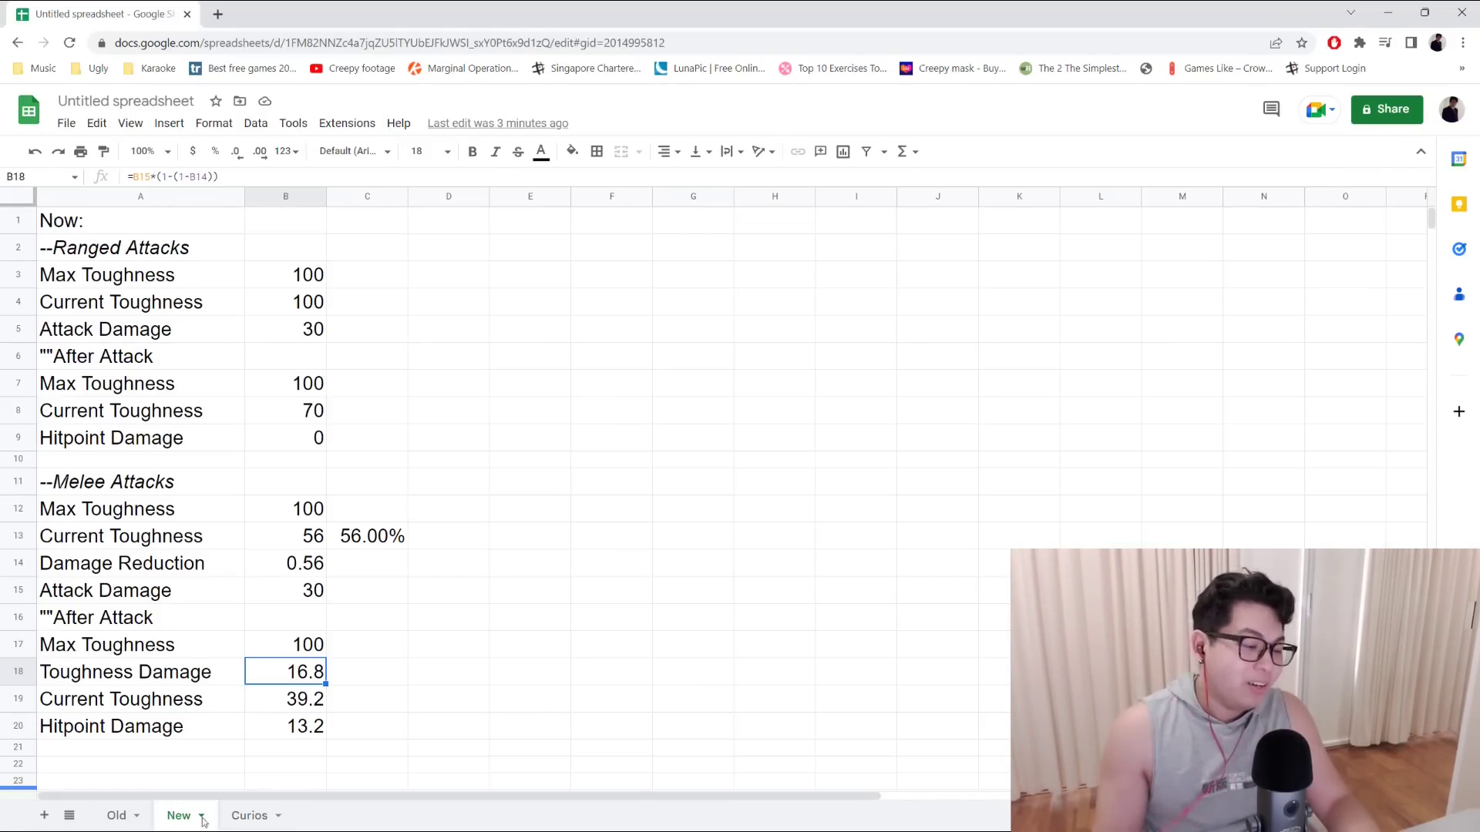
On the Curios sheet, set Toughness Increase per C in B4 to 0% and check the Total No. of Hits formula.
{"action": "left_click", "coordinate": [240, 816]}
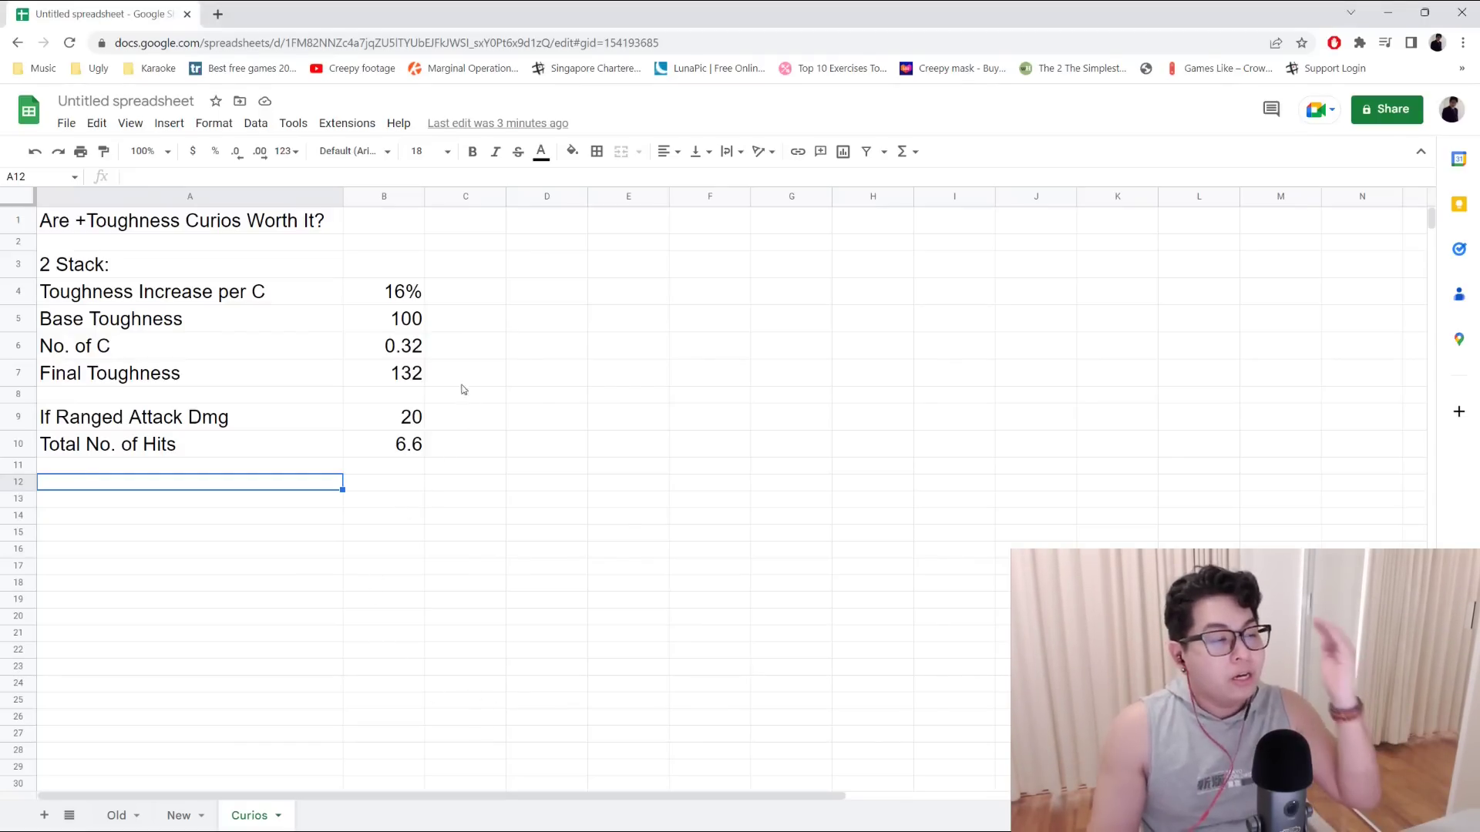
{"action": "left_click", "coordinate": [390, 298]}
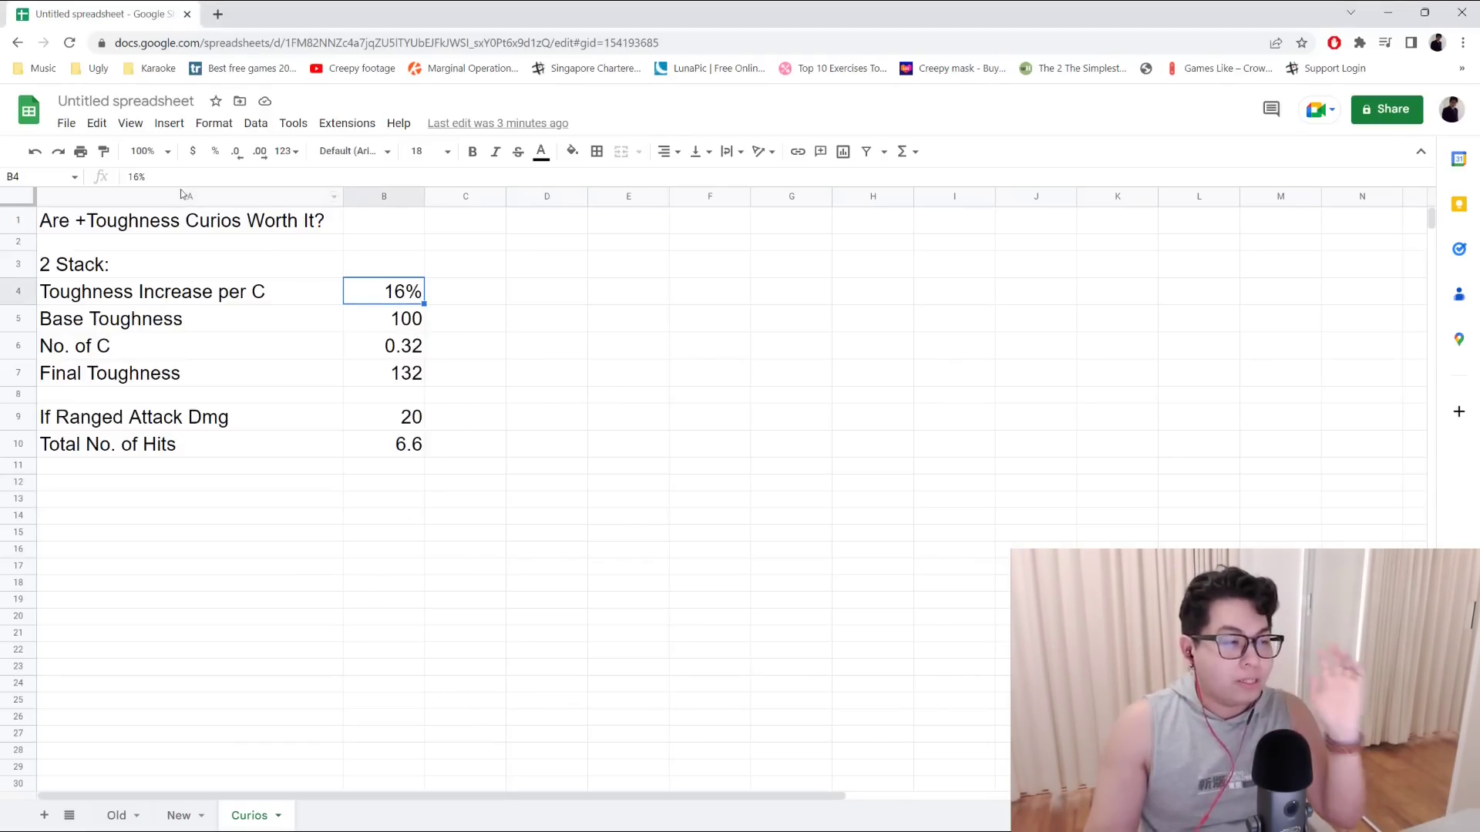
{"action": "left_click_drag", "start_coordinate": [140, 177], "coordinate": [113, 179]}
{"action": "type", "text": "0"}
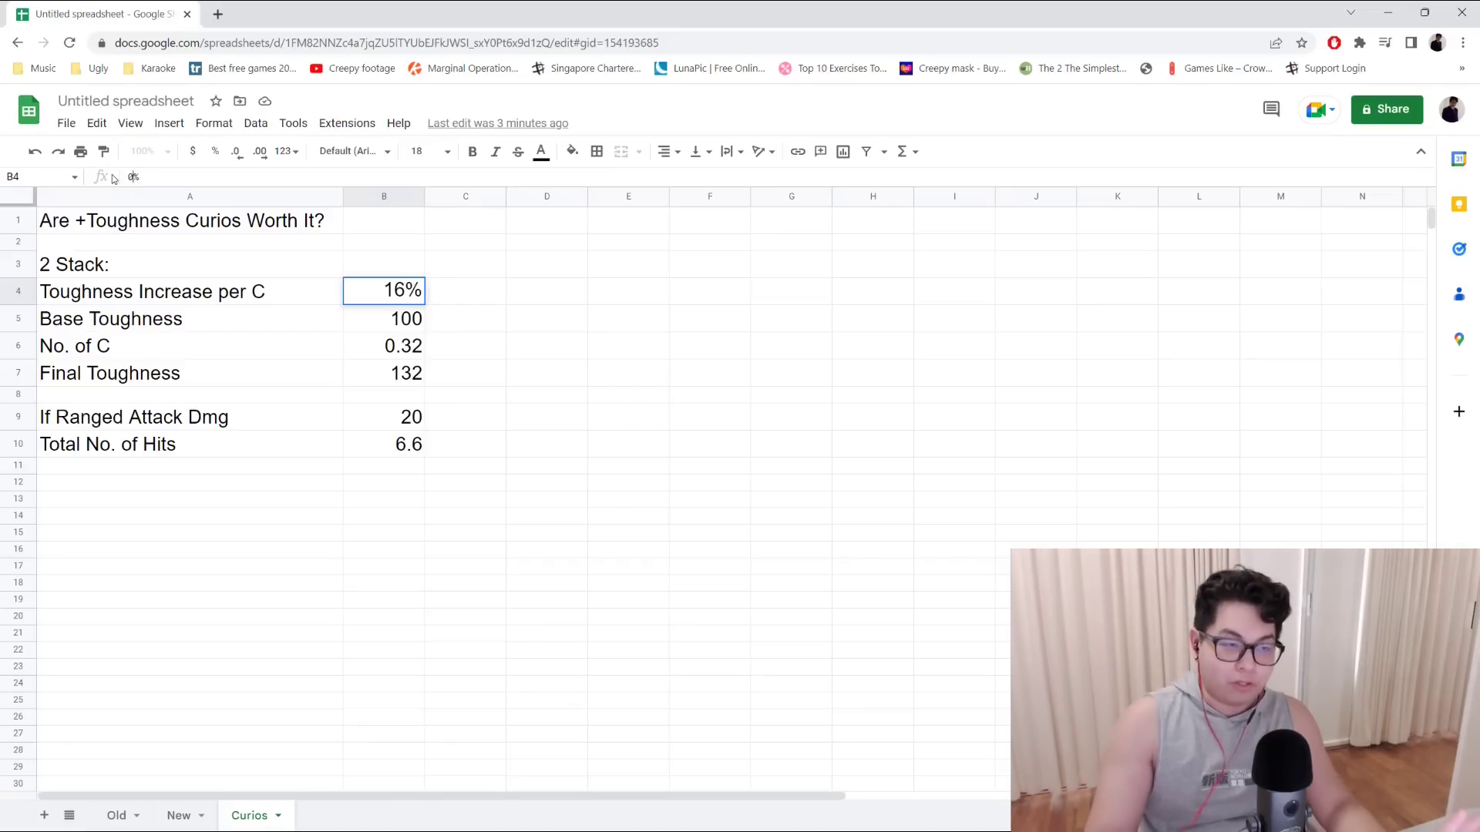
{"action": "key", "text": "Return"}
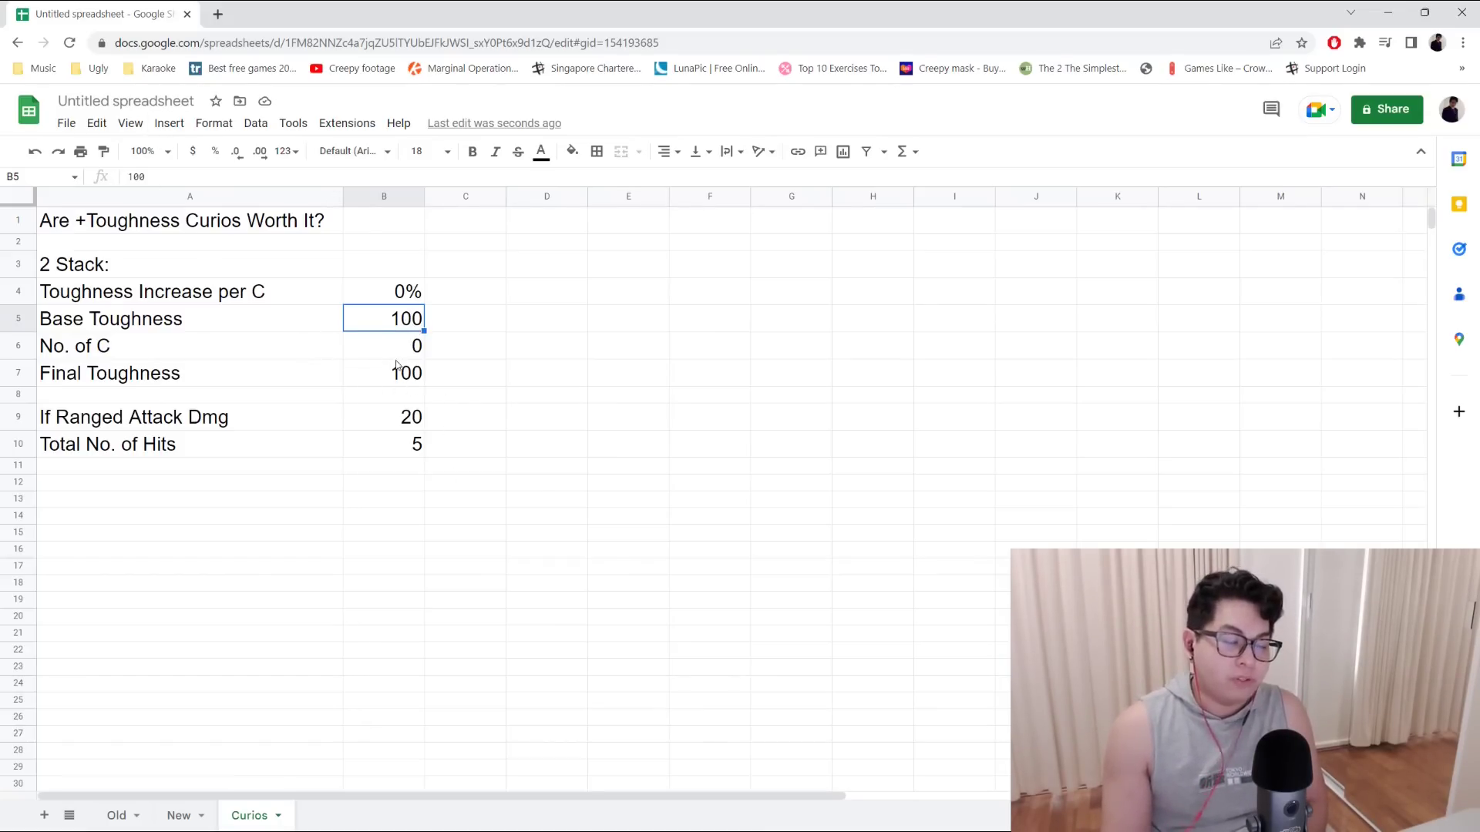
{"action": "left_click", "coordinate": [420, 439]}
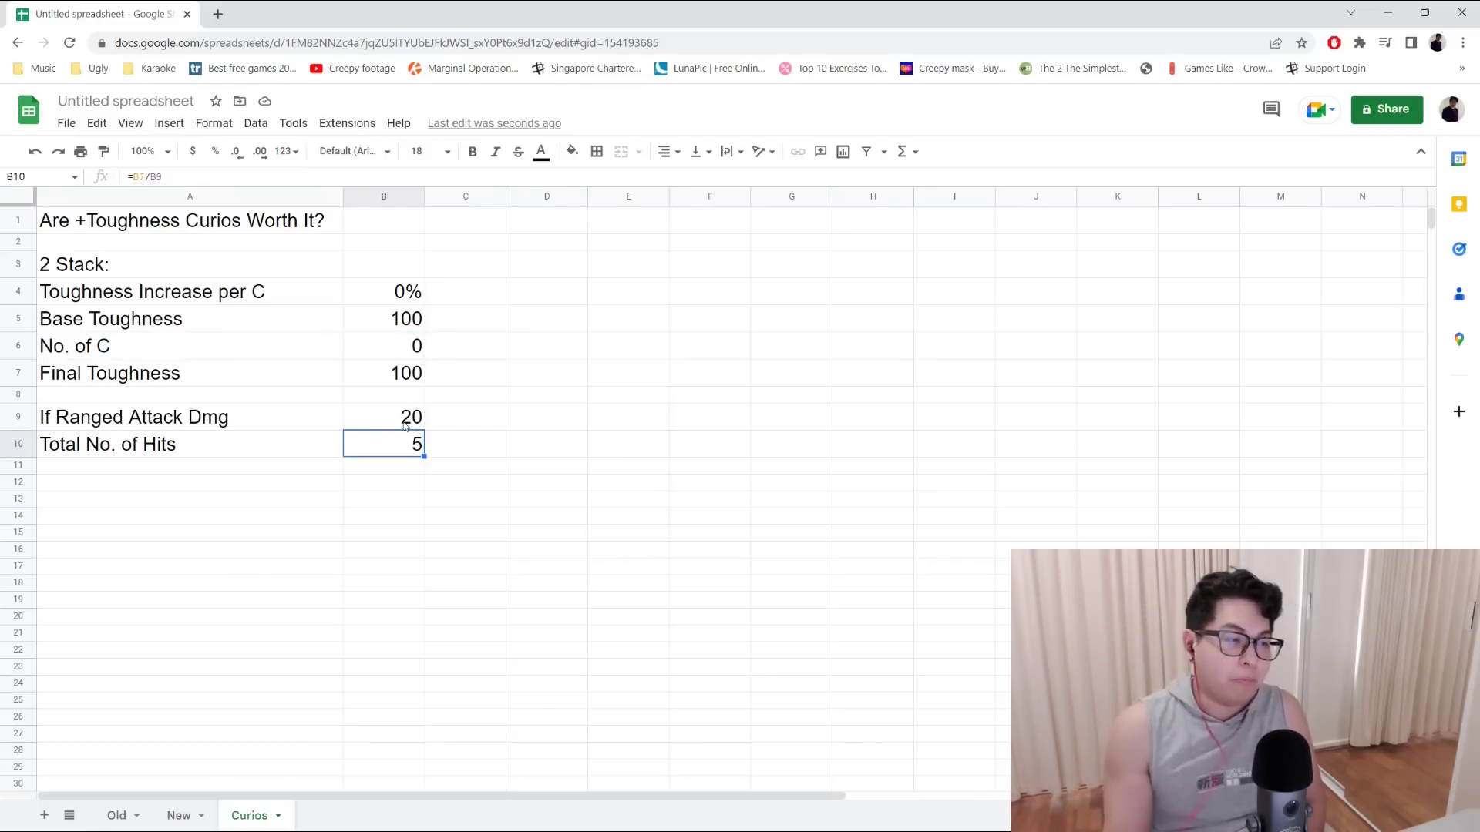
Set Toughness Increase per C in B4 to 15% and check the No. of C, Final Toughness and Total No. of Hits formulas.
{"action": "double_click", "coordinate": [400, 297]}
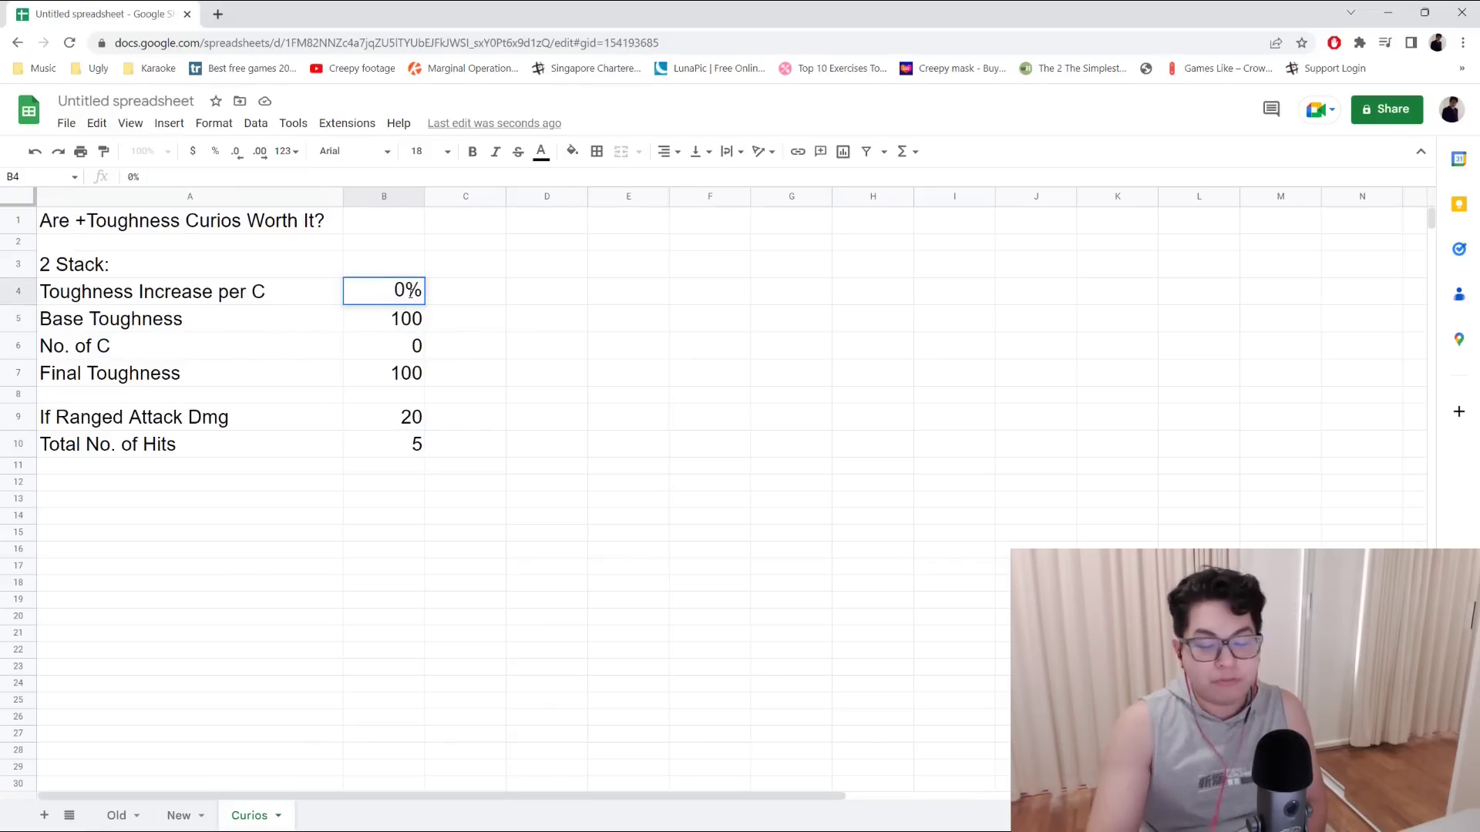
{"action": "key", "text": "BackSpace"}
{"action": "type", "text": "15"}
{"action": "key", "text": "Return"}
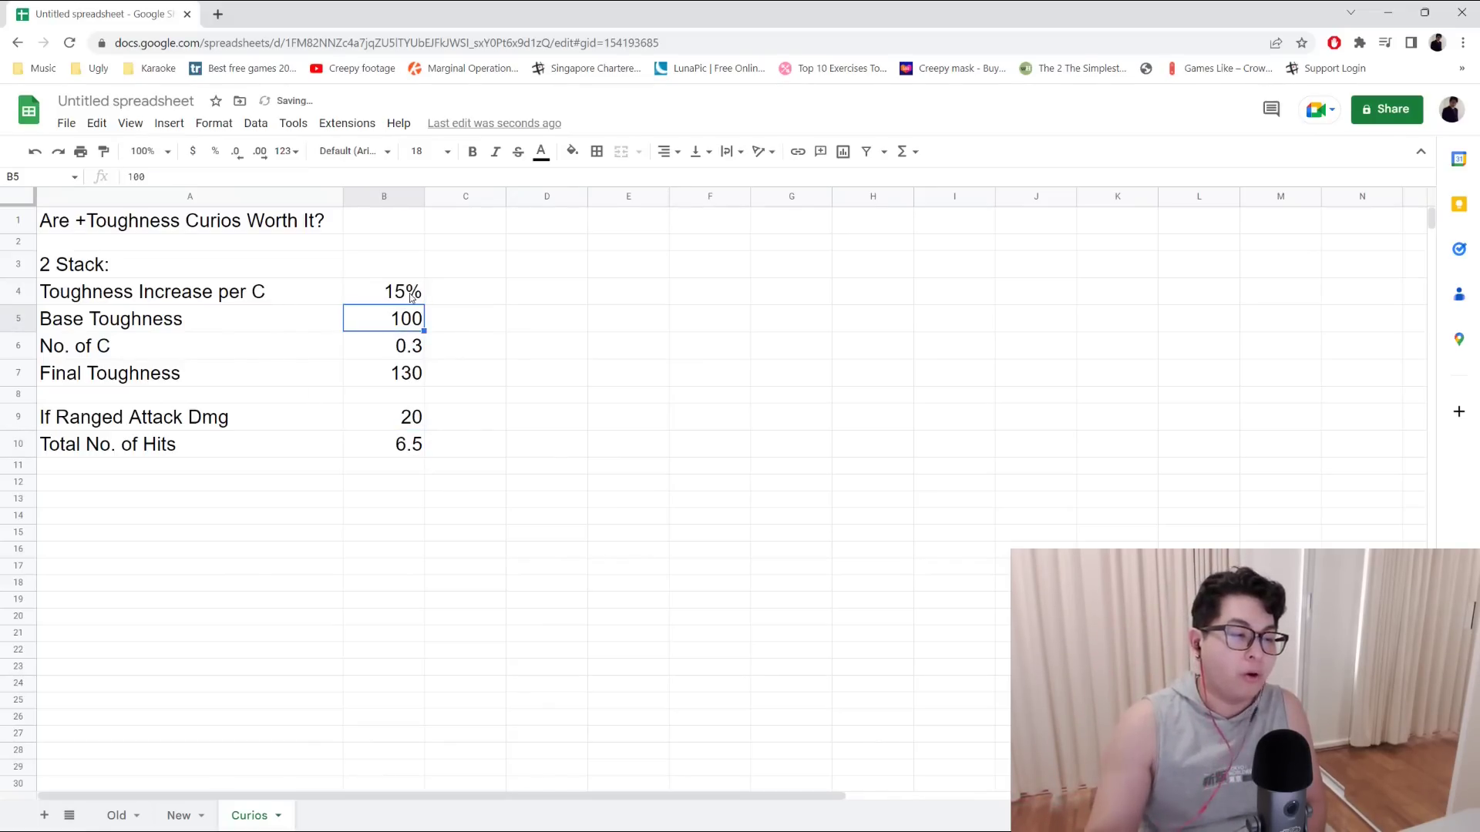
{"action": "left_click", "coordinate": [408, 352]}
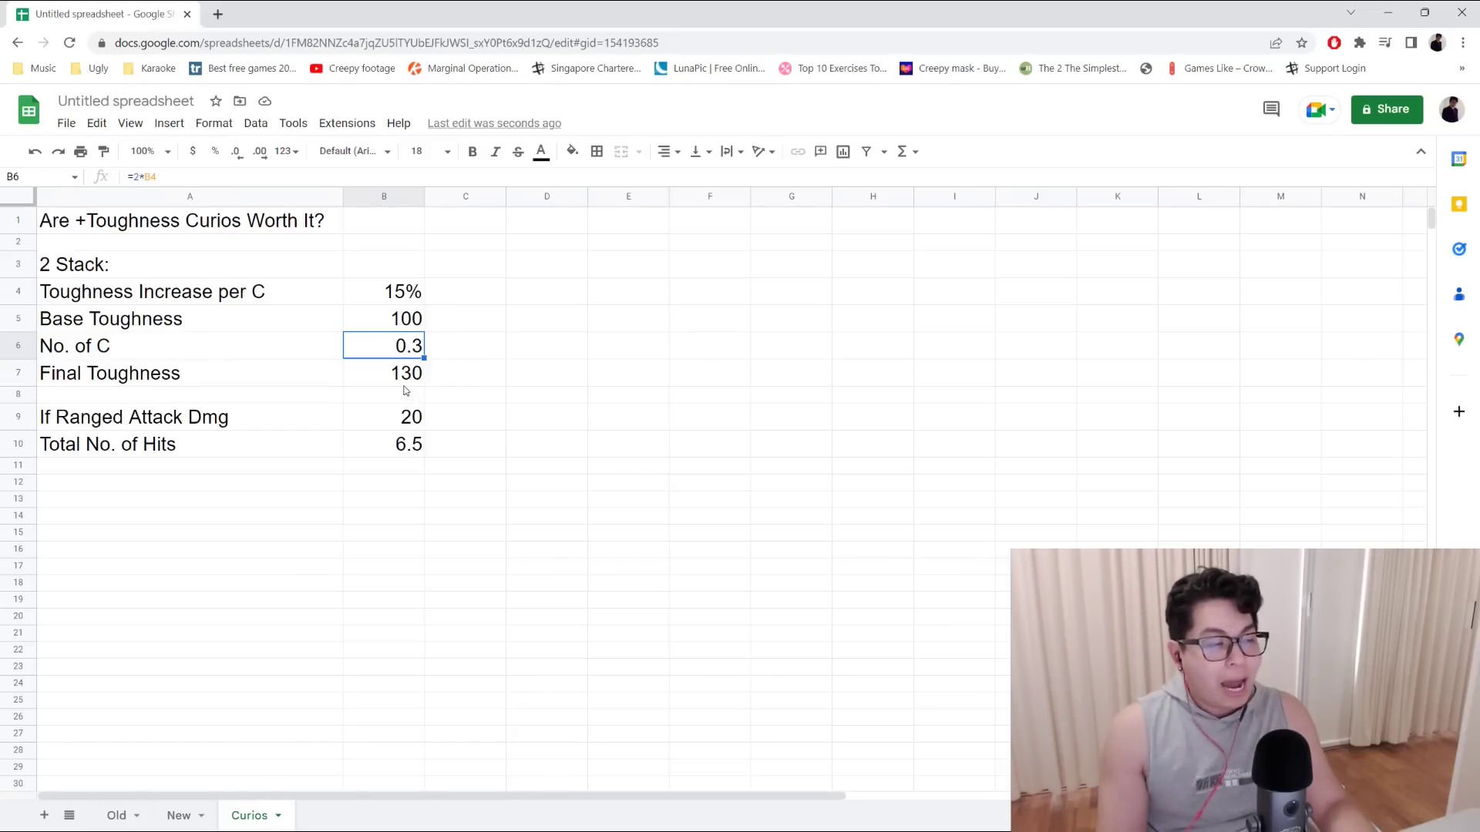
{"action": "left_click", "coordinate": [406, 379]}
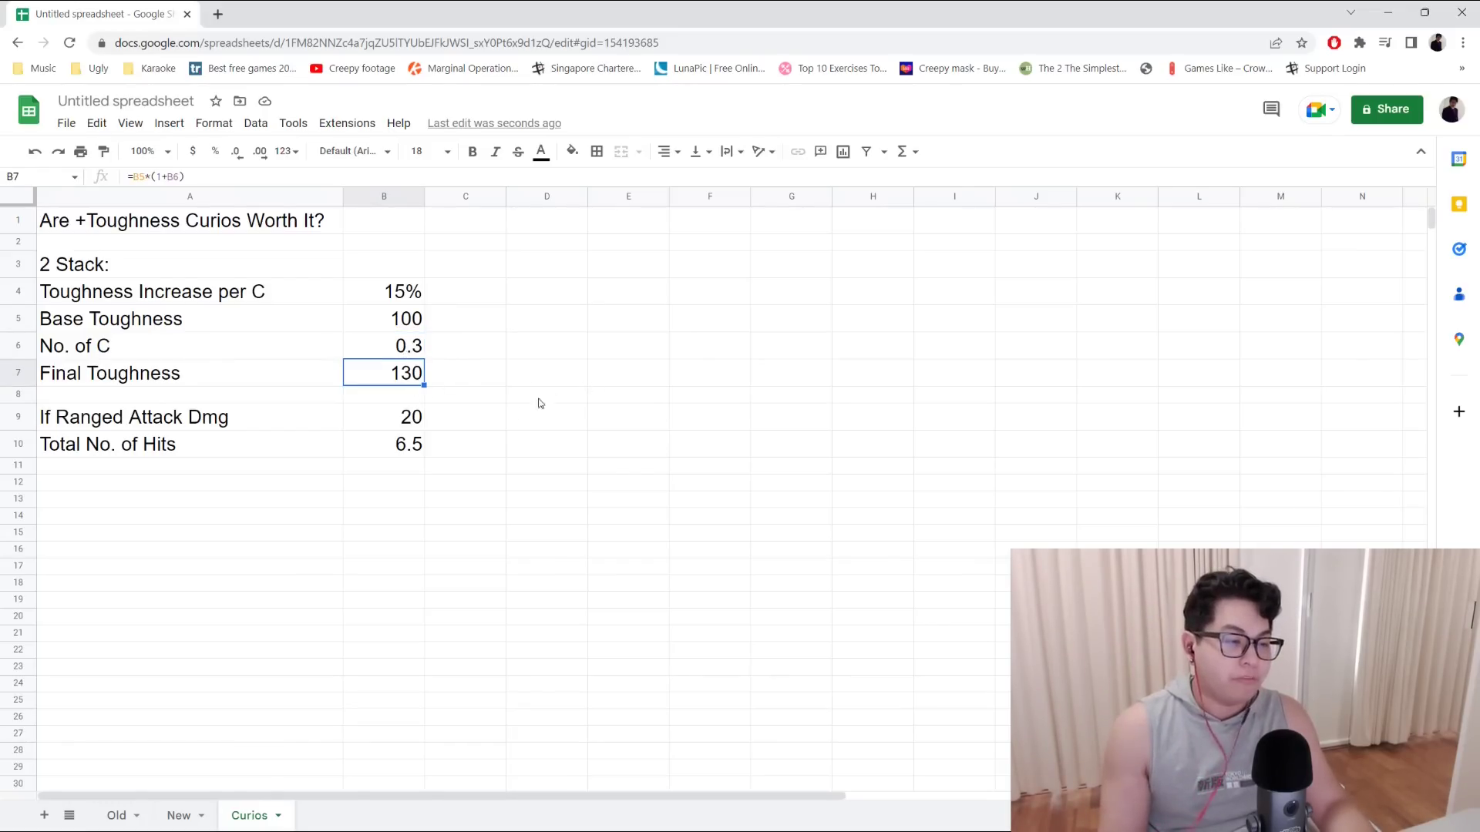
{"action": "left_click", "coordinate": [421, 445]}
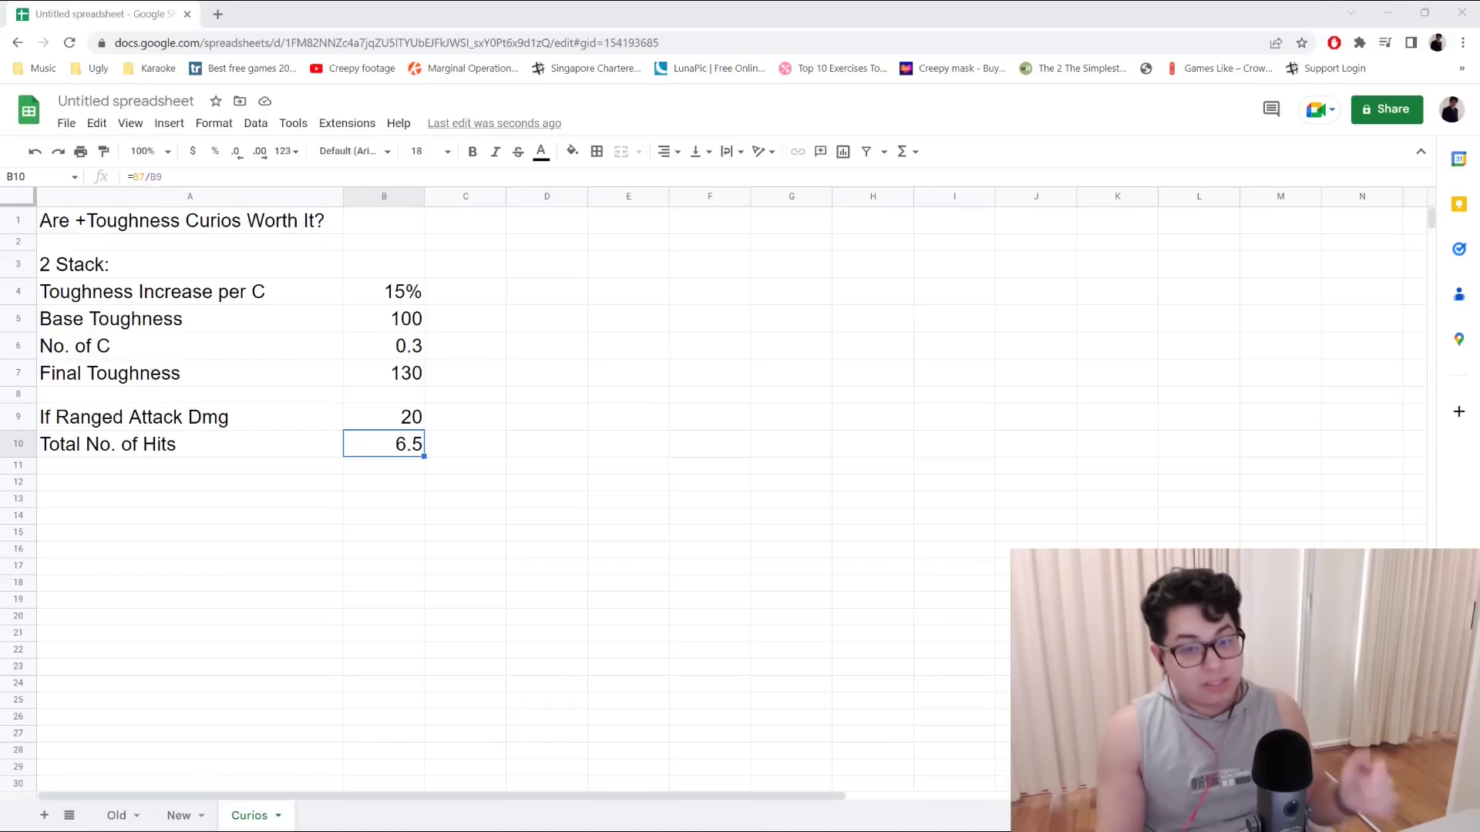
Return to the New sheet and select the ranged Hitpoint Damage row.
{"action": "left_click", "coordinate": [183, 815]}
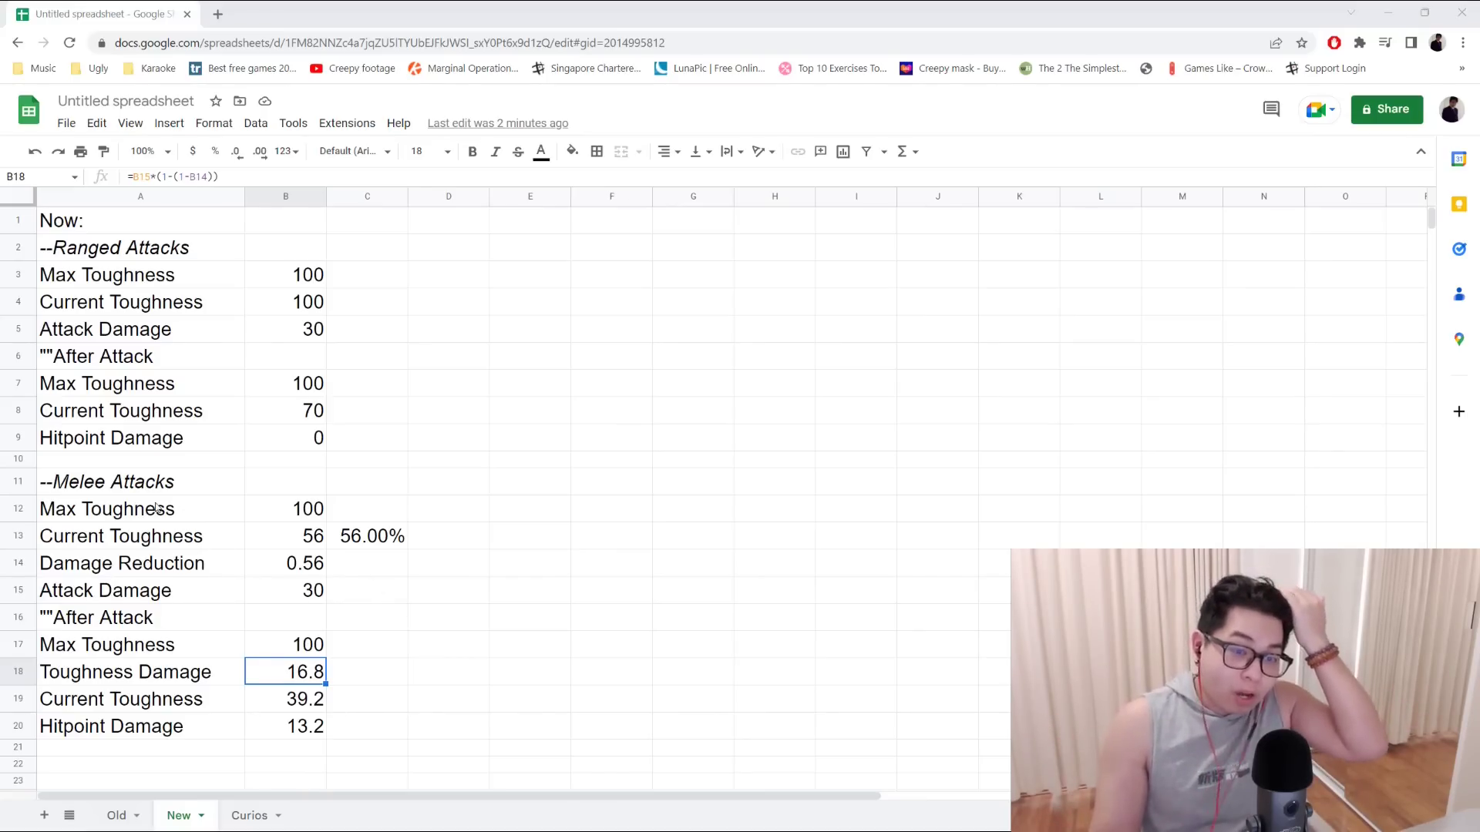
{"action": "left_click", "coordinate": [18, 438]}
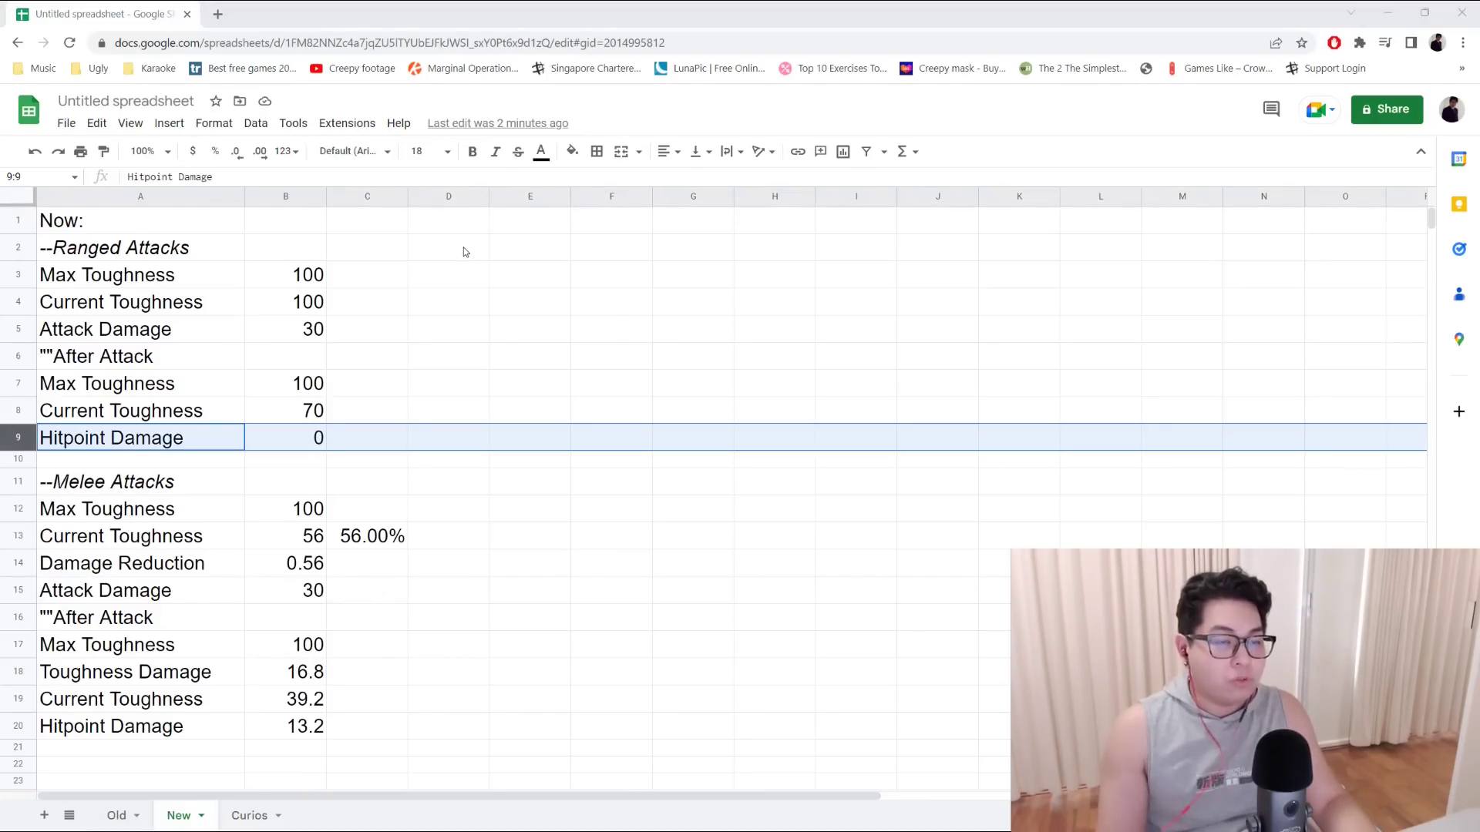